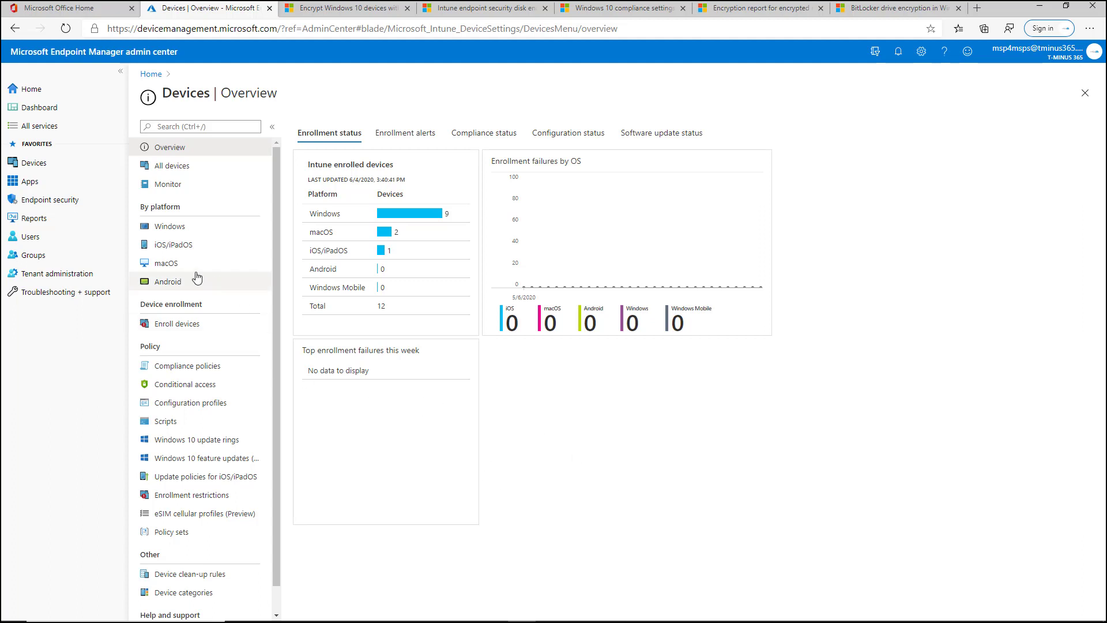
Open the Windows compliance policy's properties and start editing its compliance settings
{"action": "left_click", "coordinate": [179, 230]}
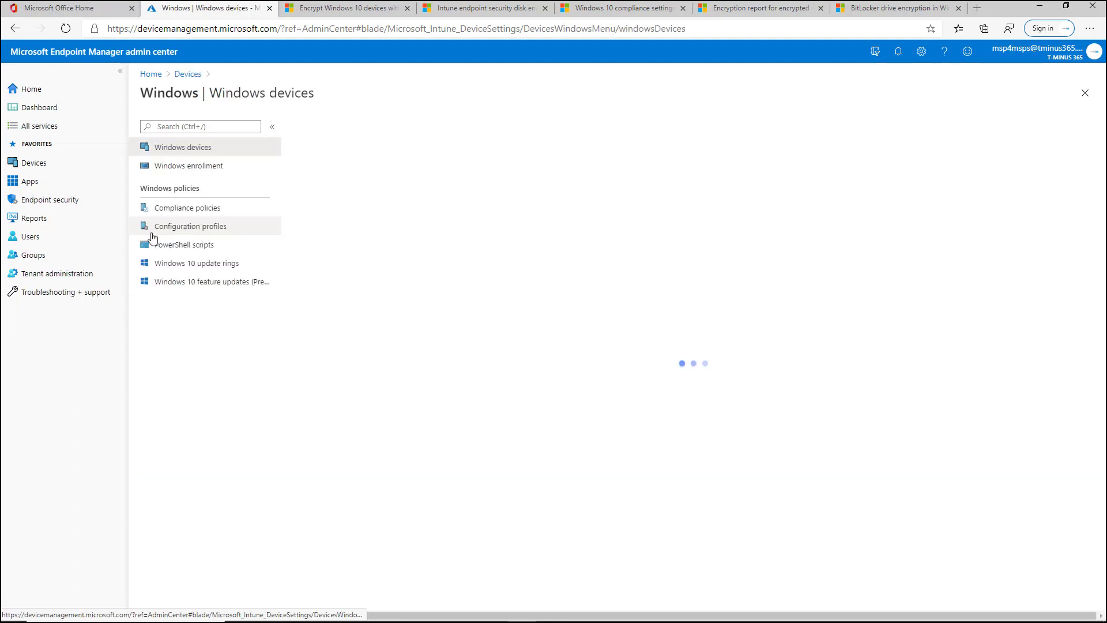
{"action": "left_click", "coordinate": [215, 213]}
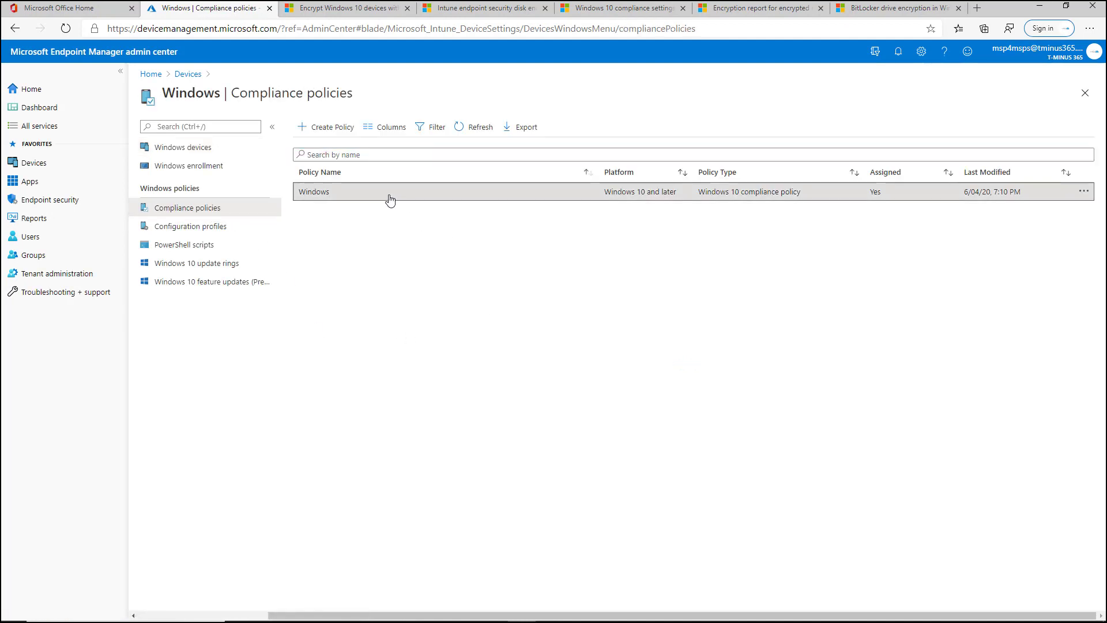
{"action": "left_click", "coordinate": [388, 197]}
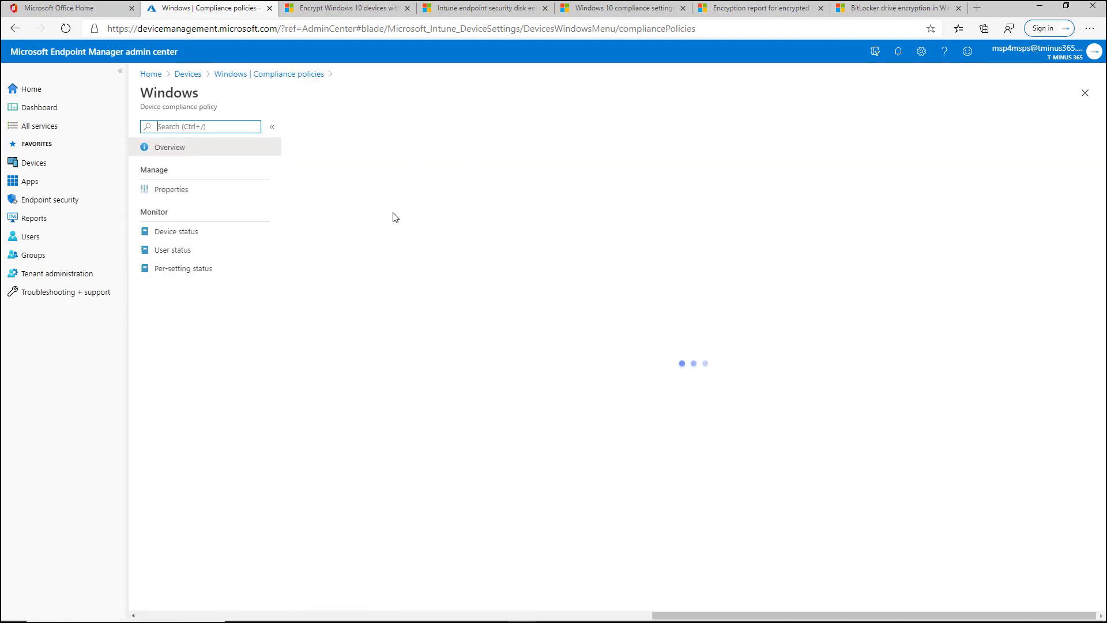
{"action": "left_click", "coordinate": [222, 192]}
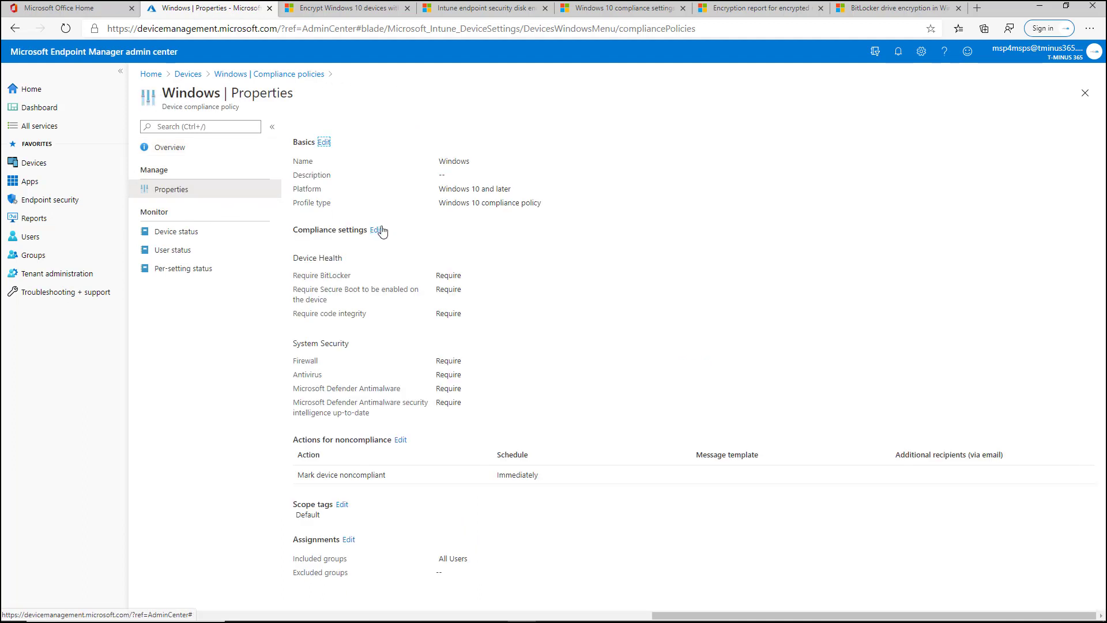
{"action": "left_click", "coordinate": [376, 229]}
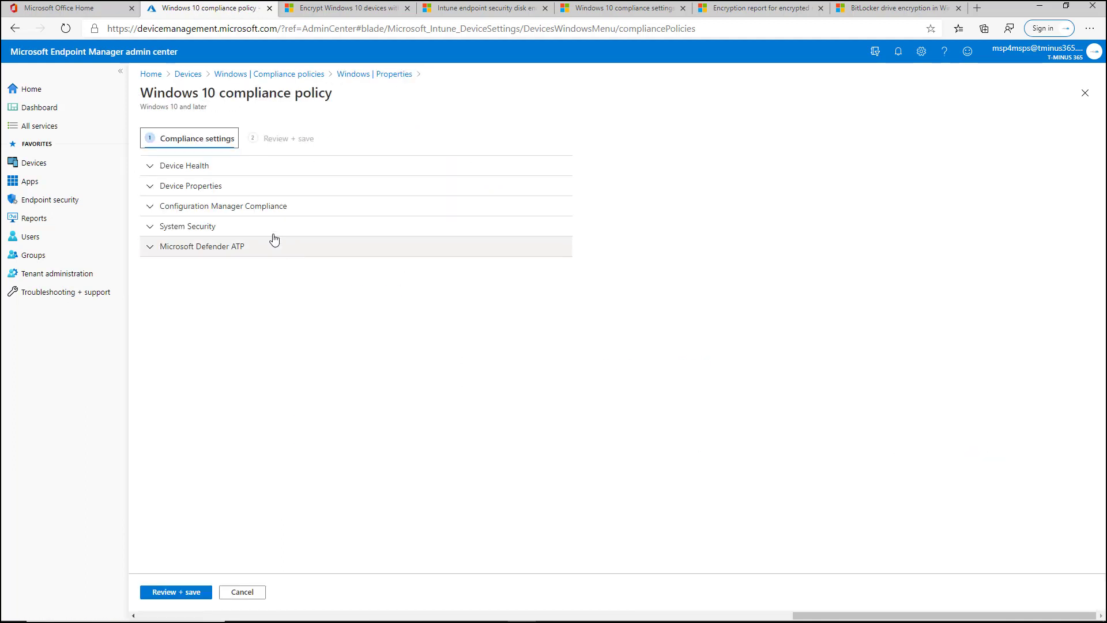
Expand Device Health and System Security to review the BitLocker, Secure Boot and code integrity requirements
{"action": "left_click", "coordinate": [217, 169]}
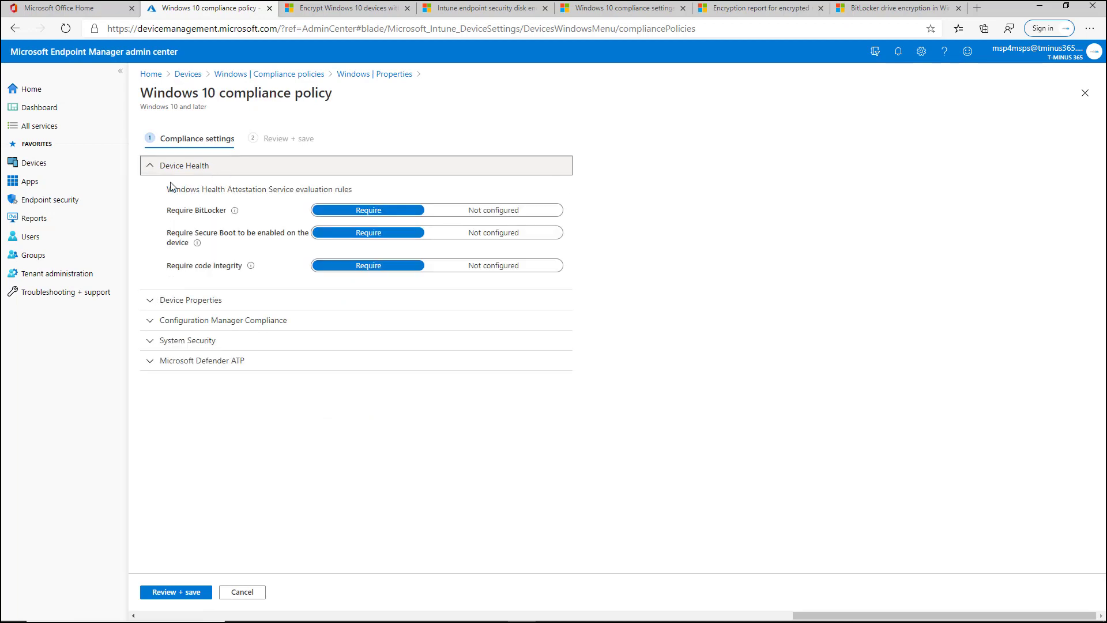
{"action": "left_click", "coordinate": [311, 340]}
{"action": "scroll", "coordinate": [318, 400], "scroll_direction": "down", "scroll_amount": 1}
{"action": "scroll", "coordinate": [319, 400], "scroll_direction": "down", "scroll_amount": 3}
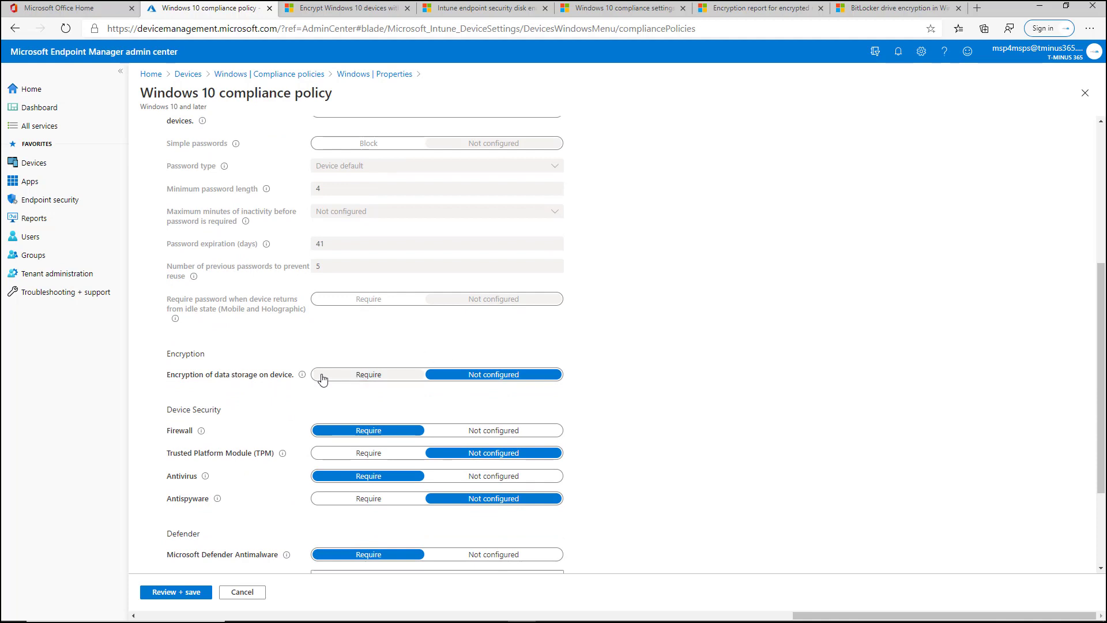
{"action": "scroll", "coordinate": [251, 264], "scroll_direction": "up", "scroll_amount": 4}
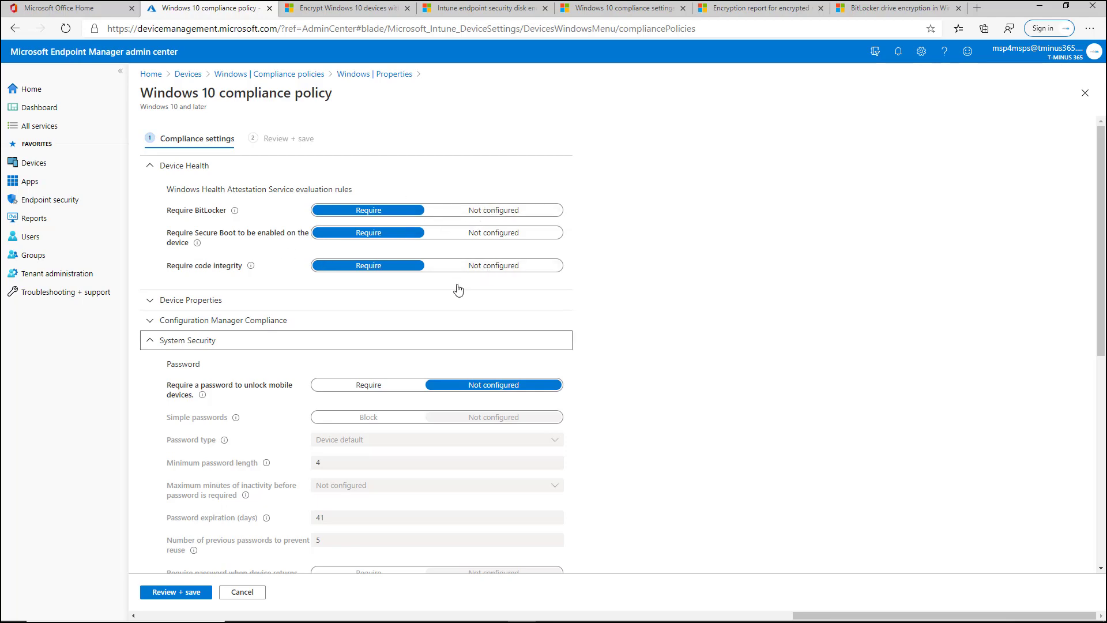
{"action": "scroll", "coordinate": [458, 291], "scroll_direction": "down", "scroll_amount": 7}
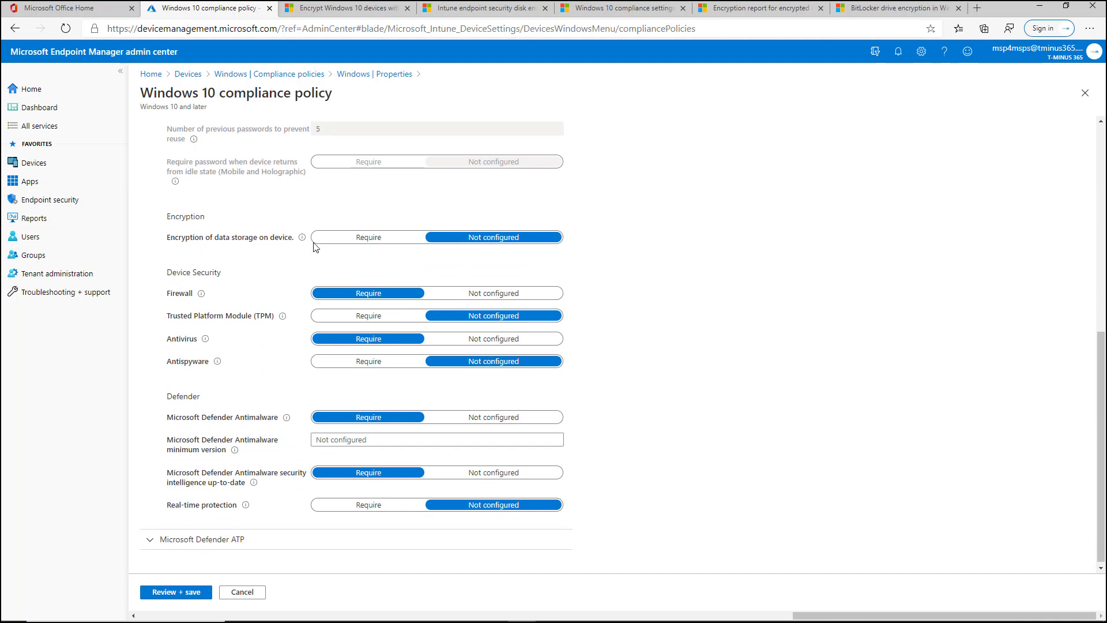
{"action": "scroll", "coordinate": [327, 257], "scroll_direction": "up", "scroll_amount": 1}
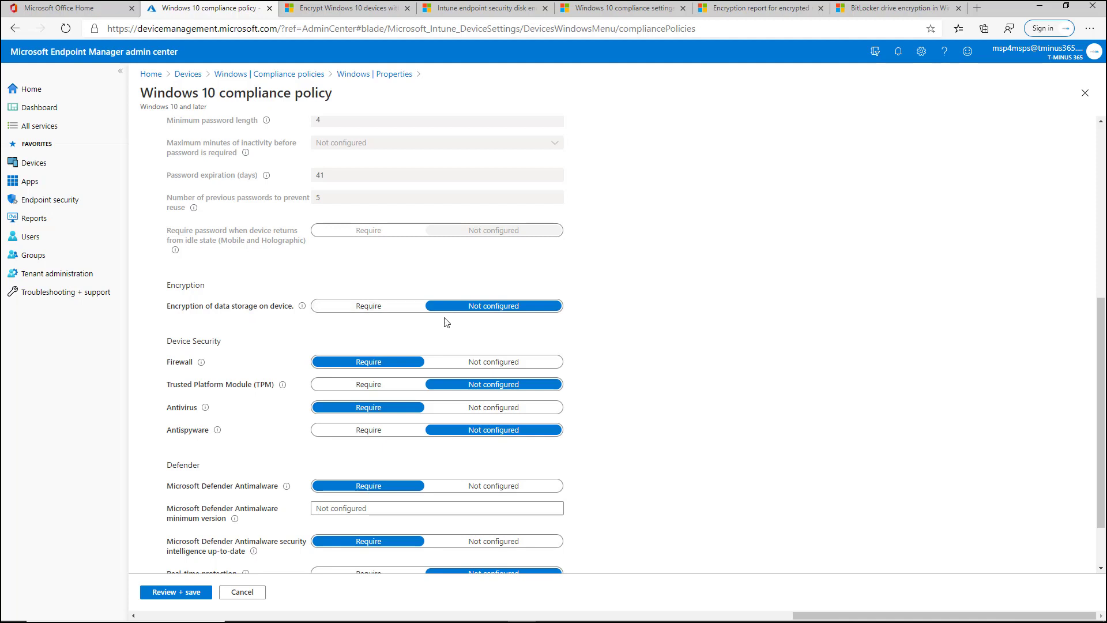
{"action": "scroll", "coordinate": [449, 324], "scroll_direction": "up", "scroll_amount": 6}
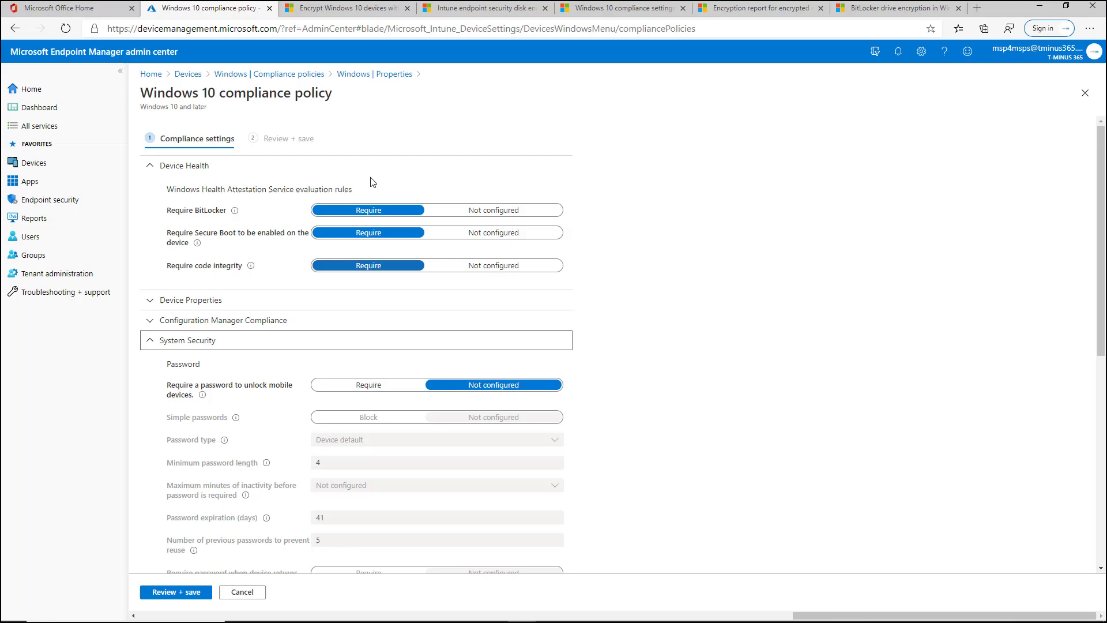
{"action": "scroll", "coordinate": [346, 231], "scroll_direction": "down", "scroll_amount": 6}
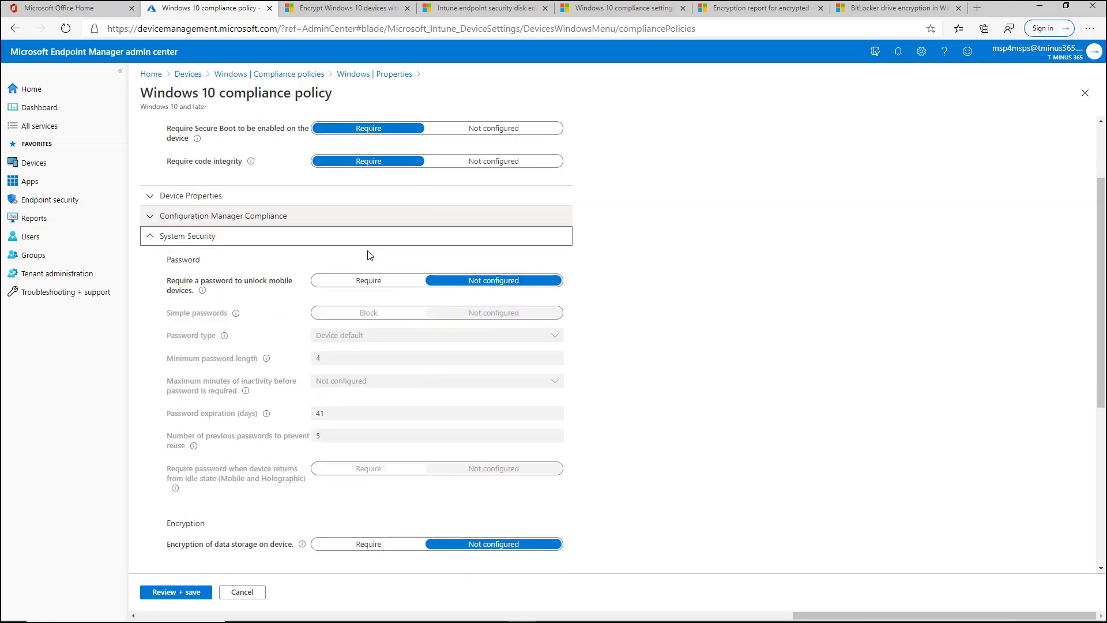
{"action": "scroll", "coordinate": [438, 323], "scroll_direction": "down", "scroll_amount": 1}
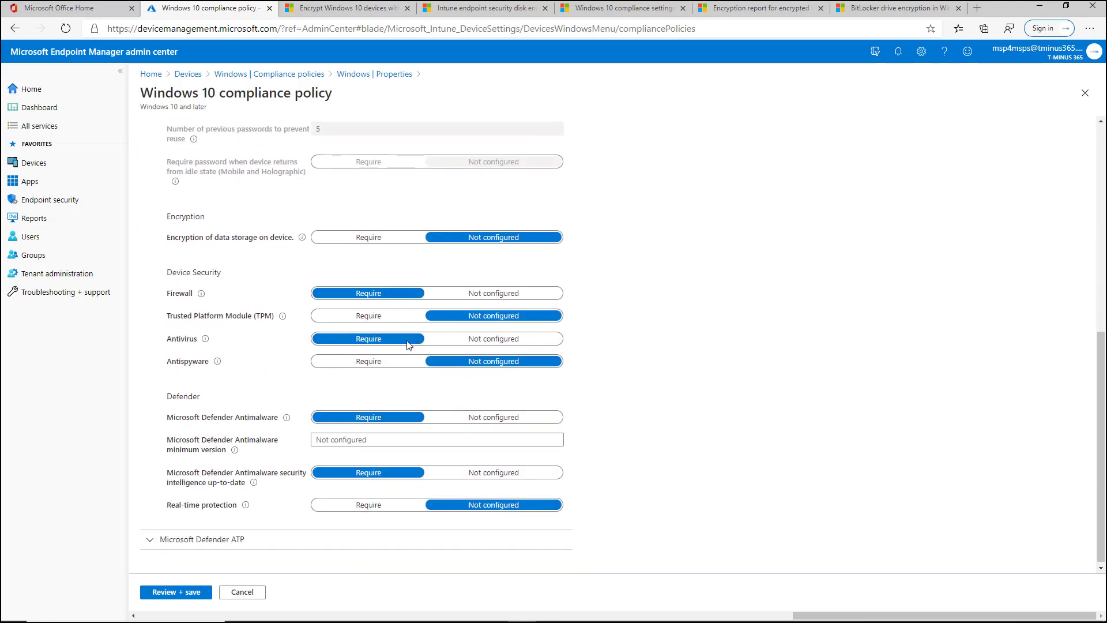
{"action": "scroll", "coordinate": [406, 329], "scroll_direction": "up", "scroll_amount": 4}
{"action": "scroll", "coordinate": [392, 231], "scroll_direction": "up", "scroll_amount": 2}
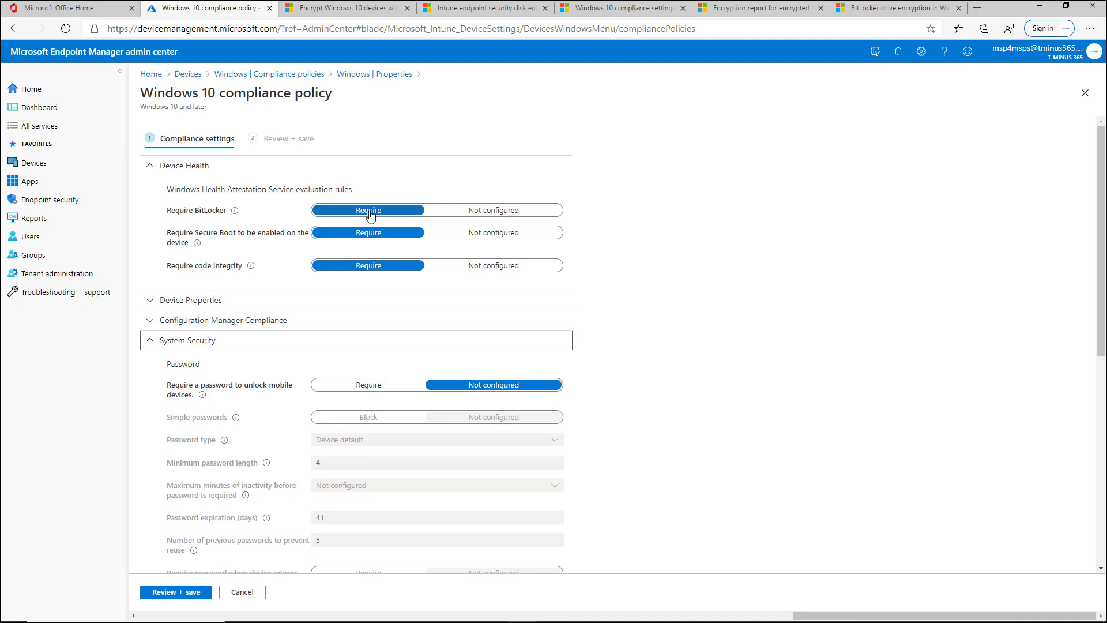
Open the Win_EndPoint configuration profile's settings for editing and expand Windows Encryption
{"action": "left_click", "coordinate": [293, 75]}
{"action": "left_click", "coordinate": [243, 226]}
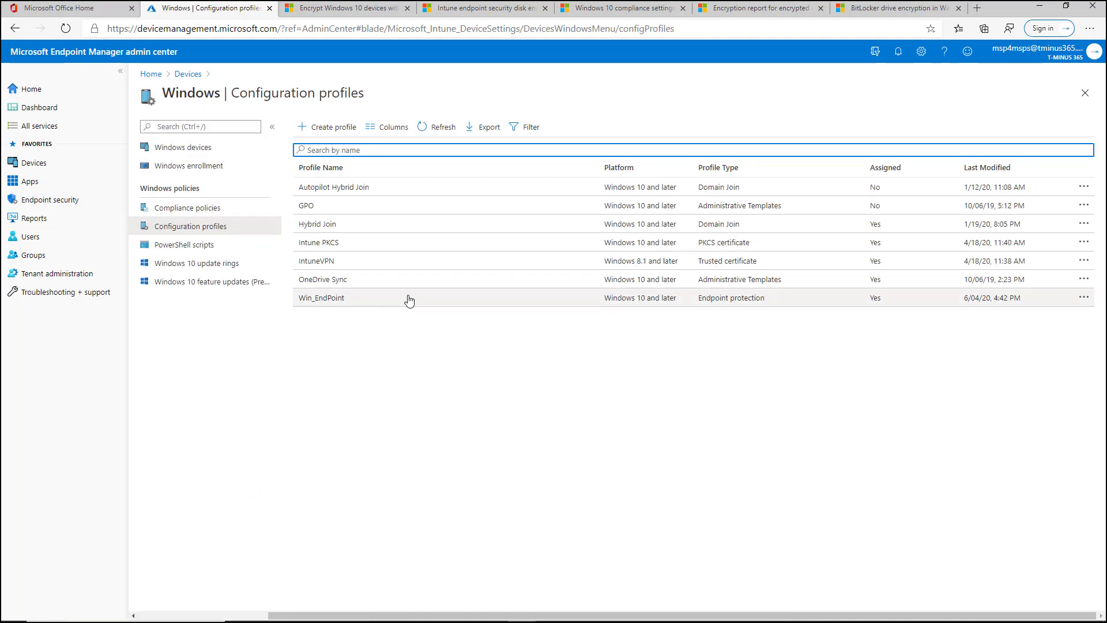
{"action": "left_click", "coordinate": [409, 298]}
{"action": "left_click", "coordinate": [221, 194]}
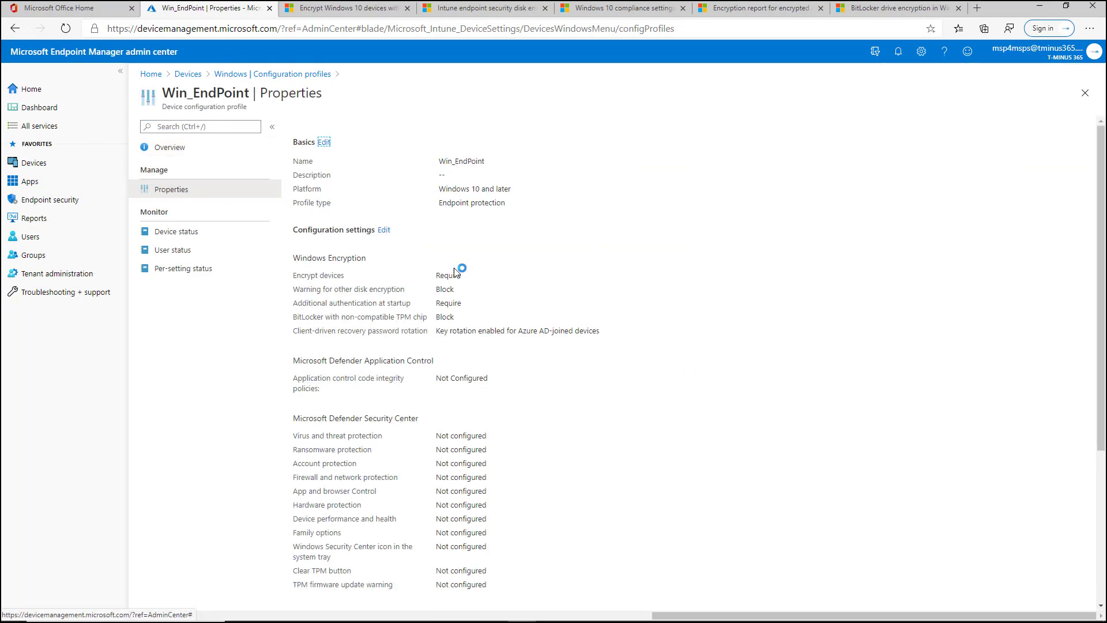
{"action": "left_click", "coordinate": [384, 229]}
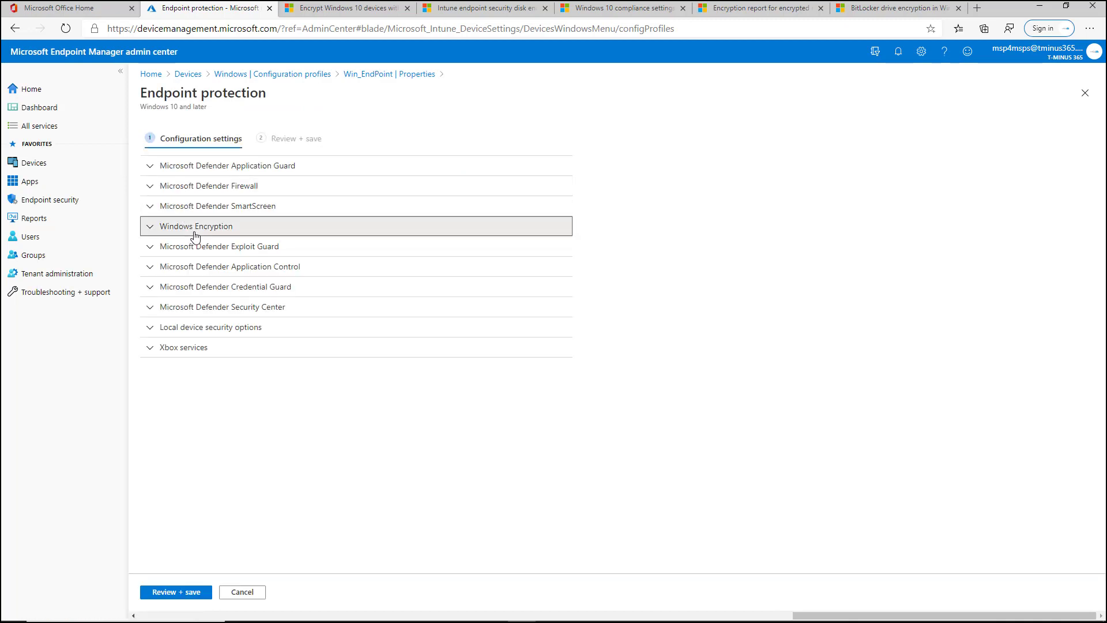
{"action": "left_click", "coordinate": [195, 230]}
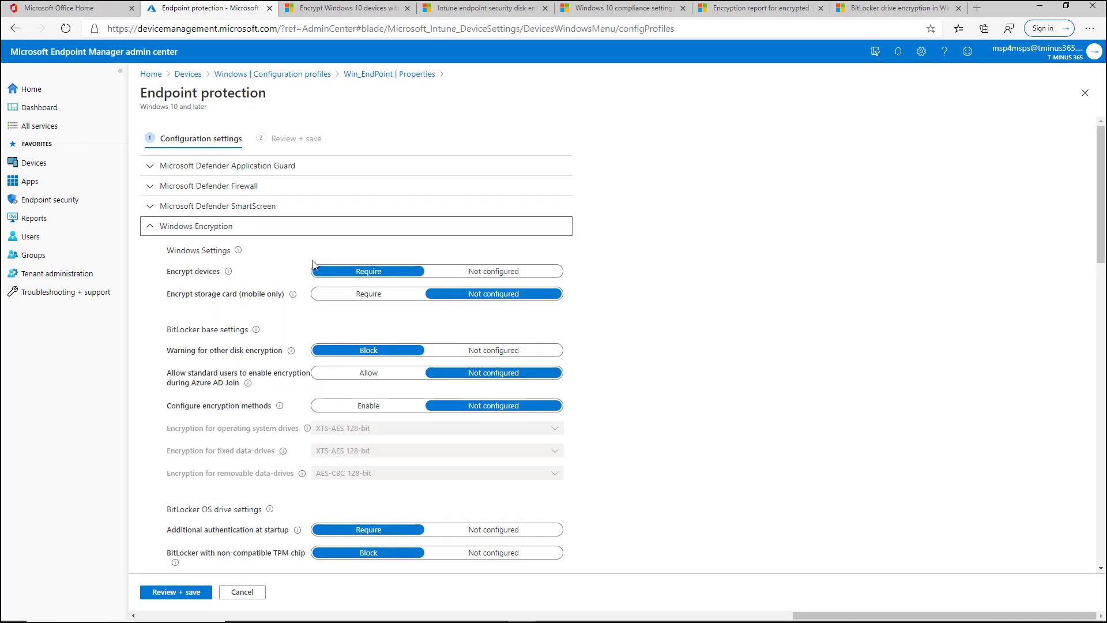
{"action": "scroll", "coordinate": [395, 281], "scroll_direction": "down", "scroll_amount": 1}
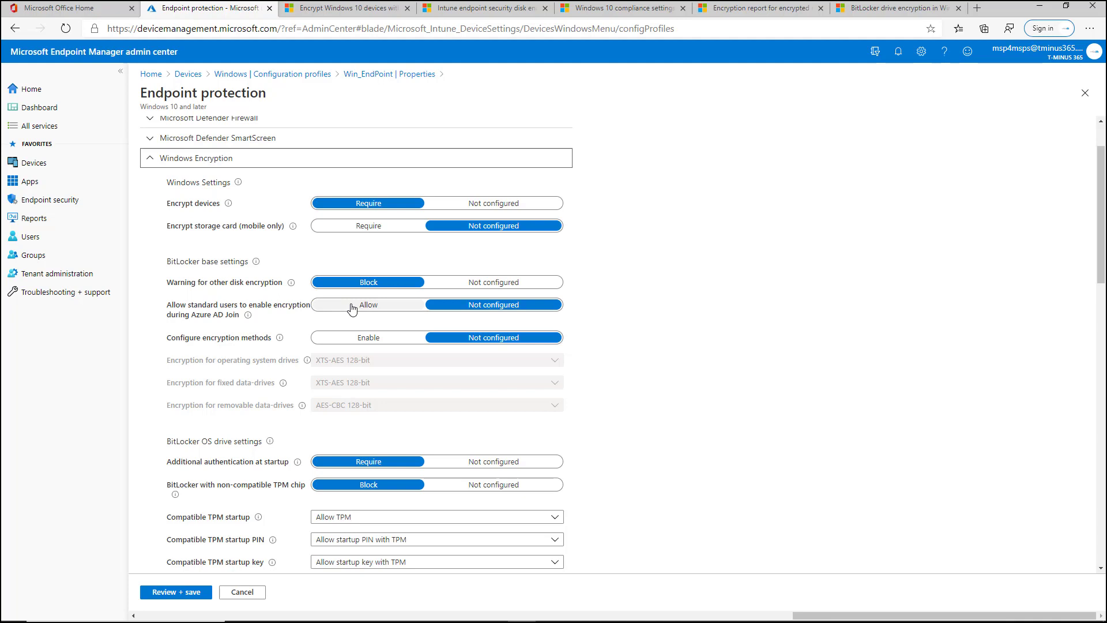
Allow standard users to enable encryption during Azure AD Join, reviewing the encryption settings
{"action": "left_click", "coordinate": [369, 304]}
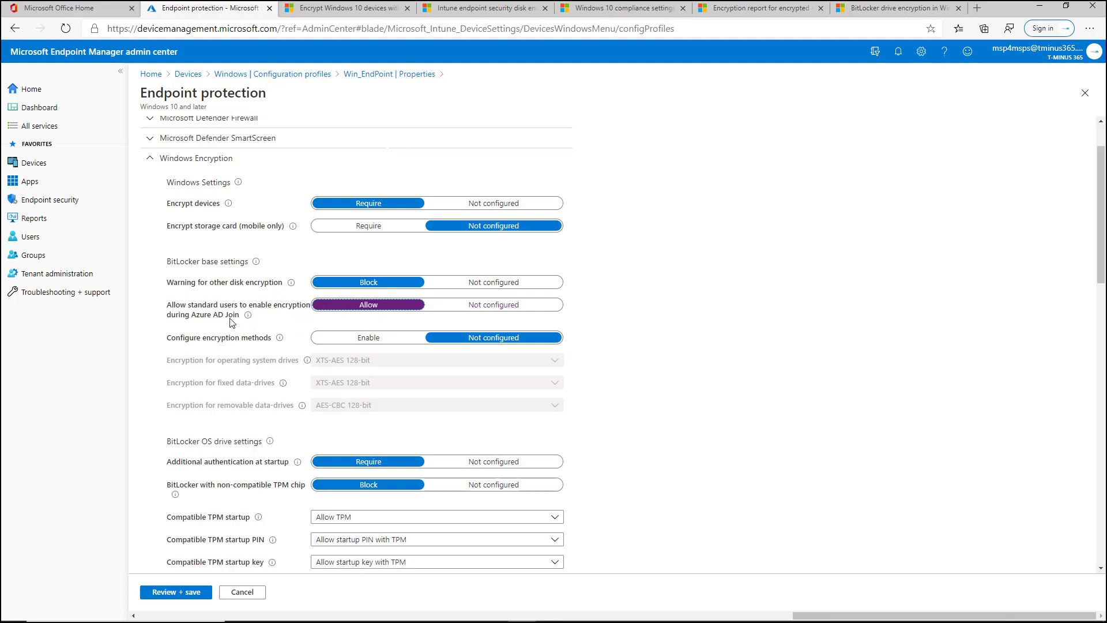
{"action": "mouse_move", "coordinate": [253, 321]}
{"action": "scroll", "coordinate": [297, 245], "scroll_direction": "up", "scroll_amount": 2}
{"action": "scroll", "coordinate": [300, 252], "scroll_direction": "down", "scroll_amount": 2}
{"action": "scroll", "coordinate": [296, 244], "scroll_direction": "up", "scroll_amount": 2}
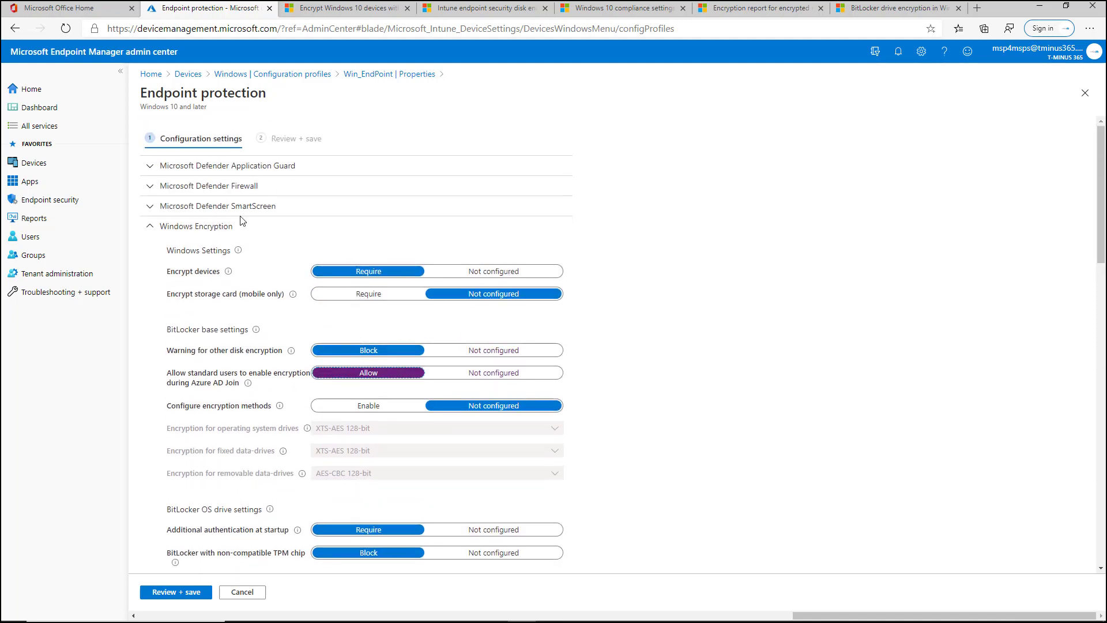
Discard the unsaved Win_EndPoint edits and return to the Windows configuration profiles list
{"action": "left_click", "coordinate": [249, 231]}
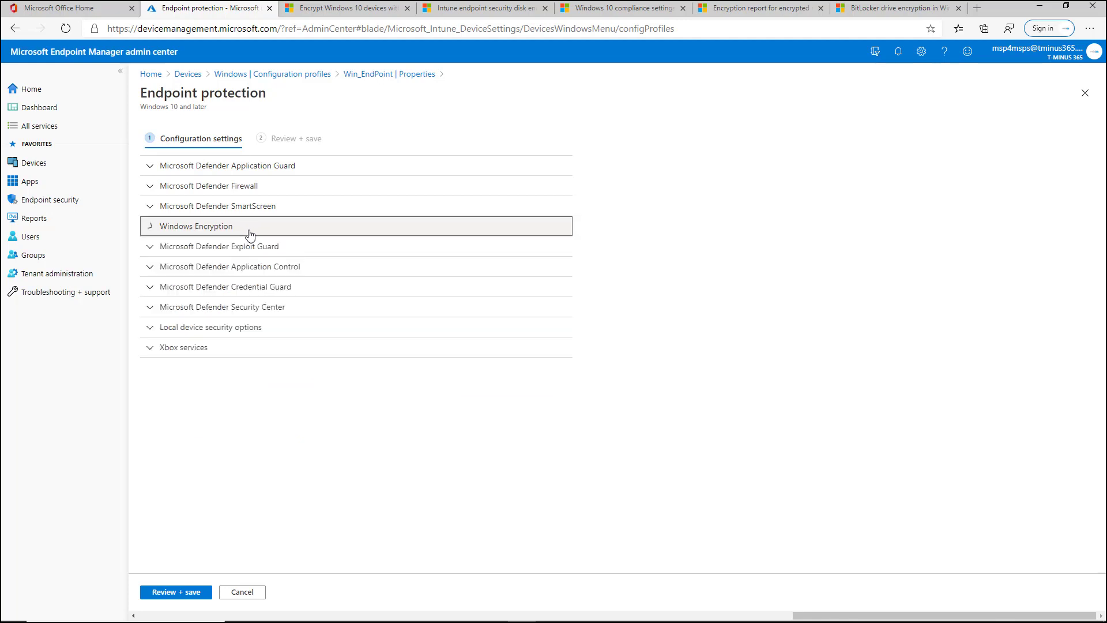
{"action": "left_click", "coordinate": [288, 75]}
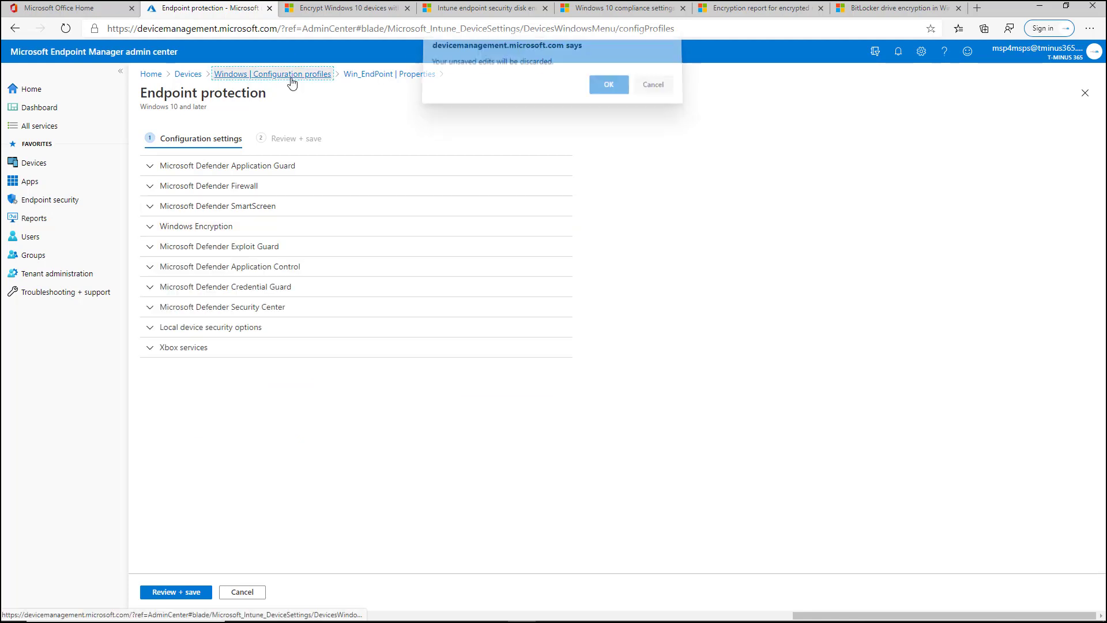
{"action": "left_click", "coordinate": [607, 90]}
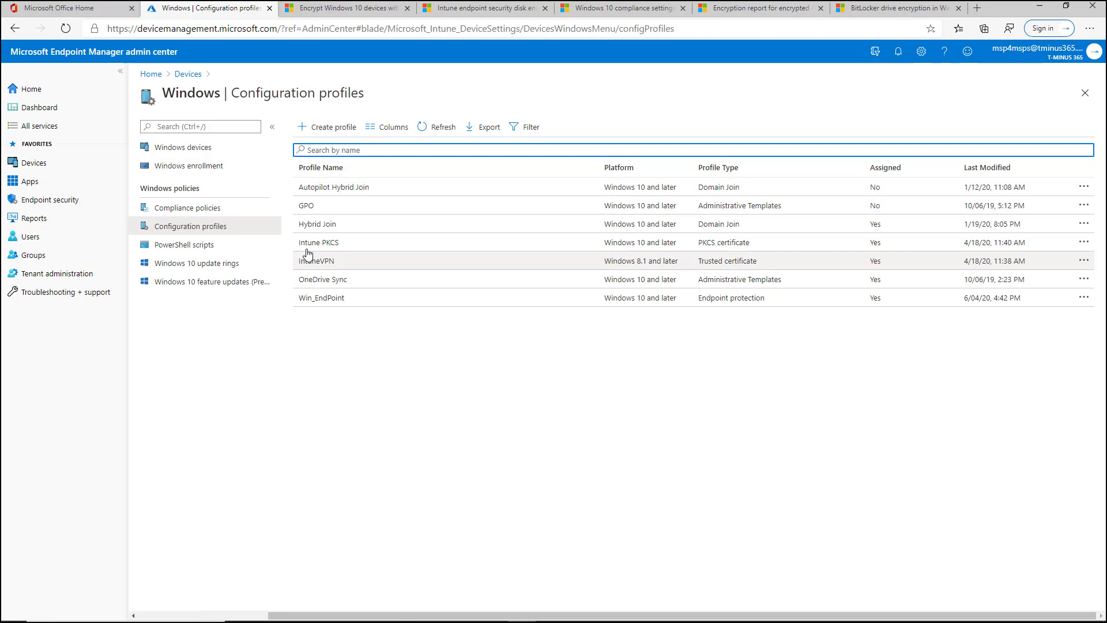
Open device D2's Win_EndPoint profile, view the Encrypt devices error, and select code 0x87d1fde8
{"action": "left_click", "coordinate": [212, 151]}
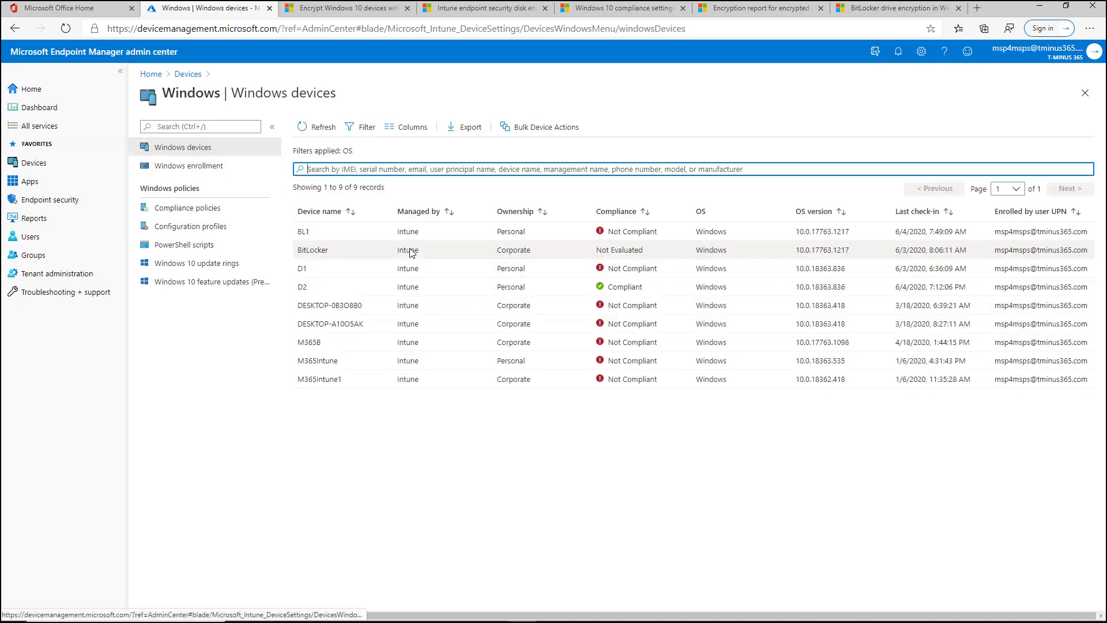
{"action": "left_click", "coordinate": [373, 287]}
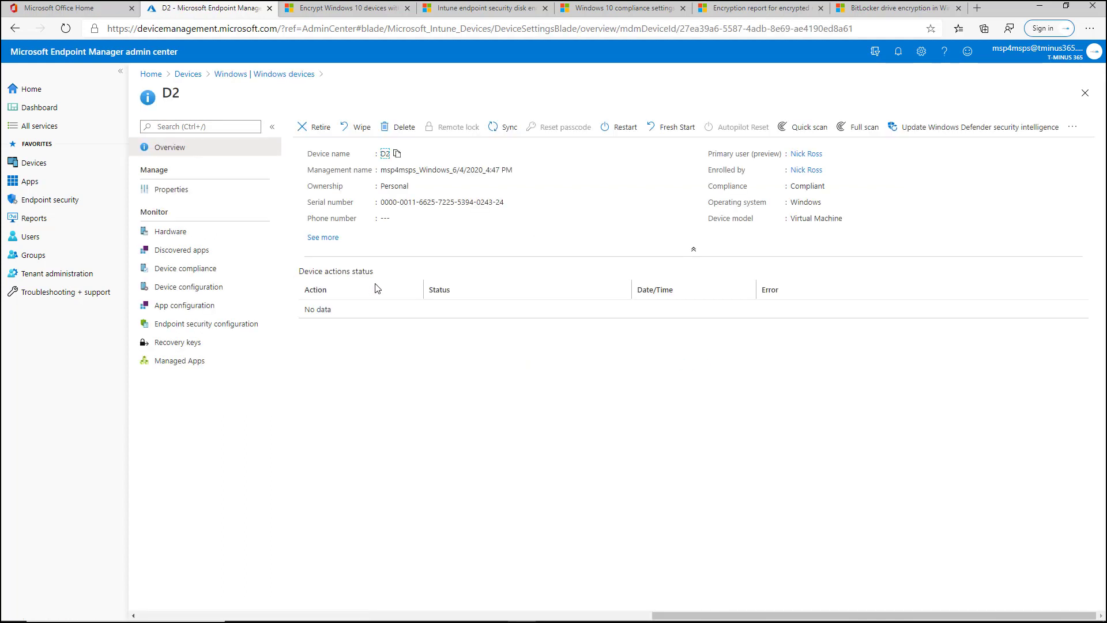
{"action": "left_click", "coordinate": [249, 287]}
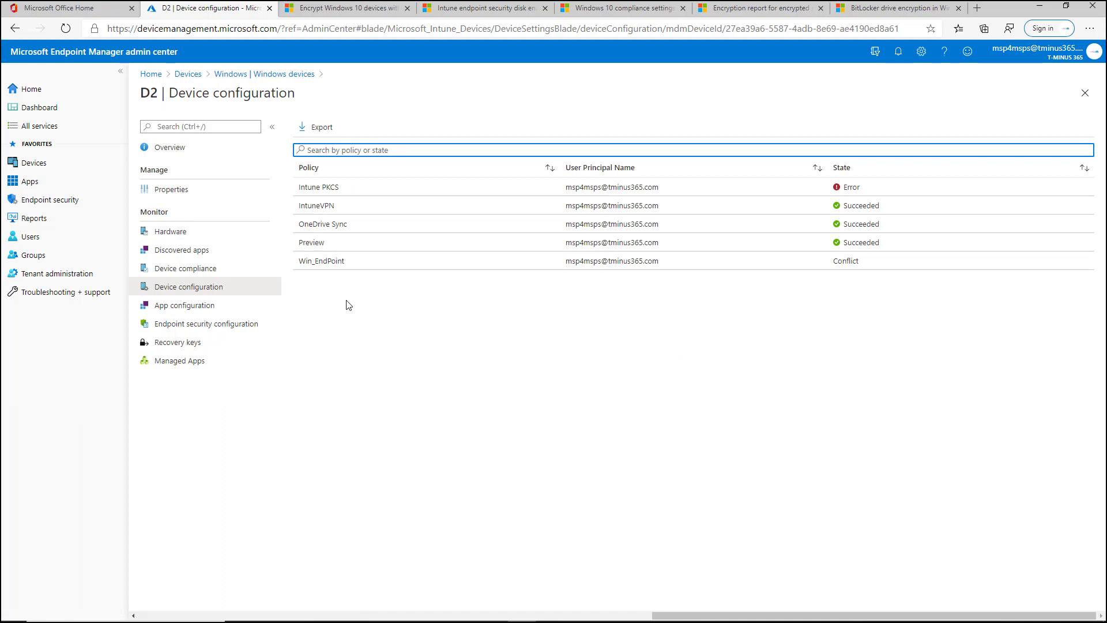
{"action": "left_click", "coordinate": [362, 262]}
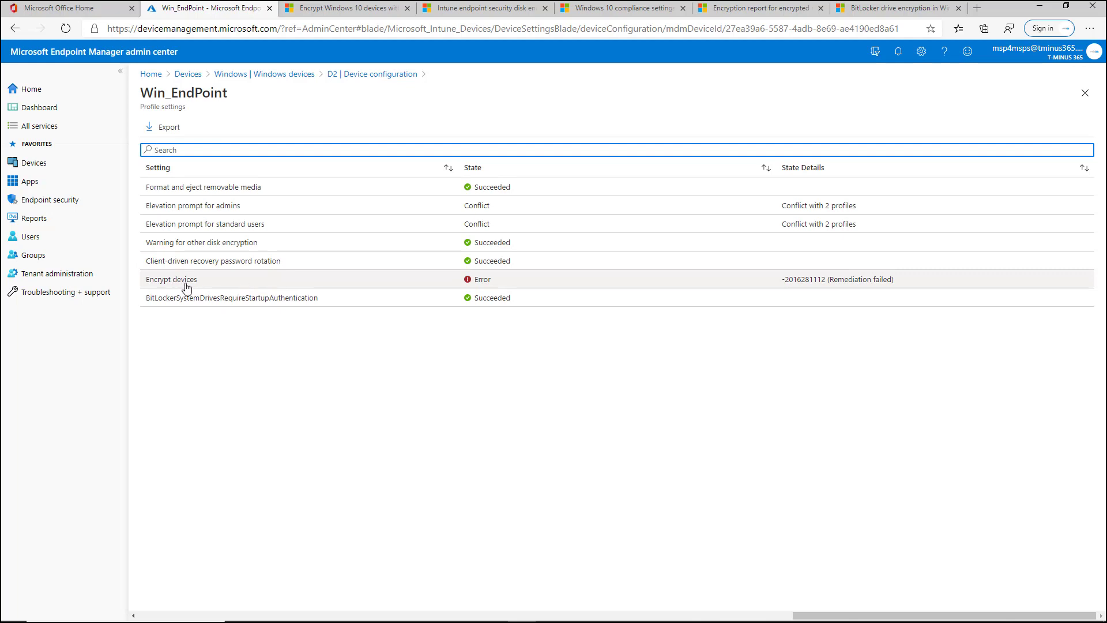
{"action": "left_click", "coordinate": [780, 279]}
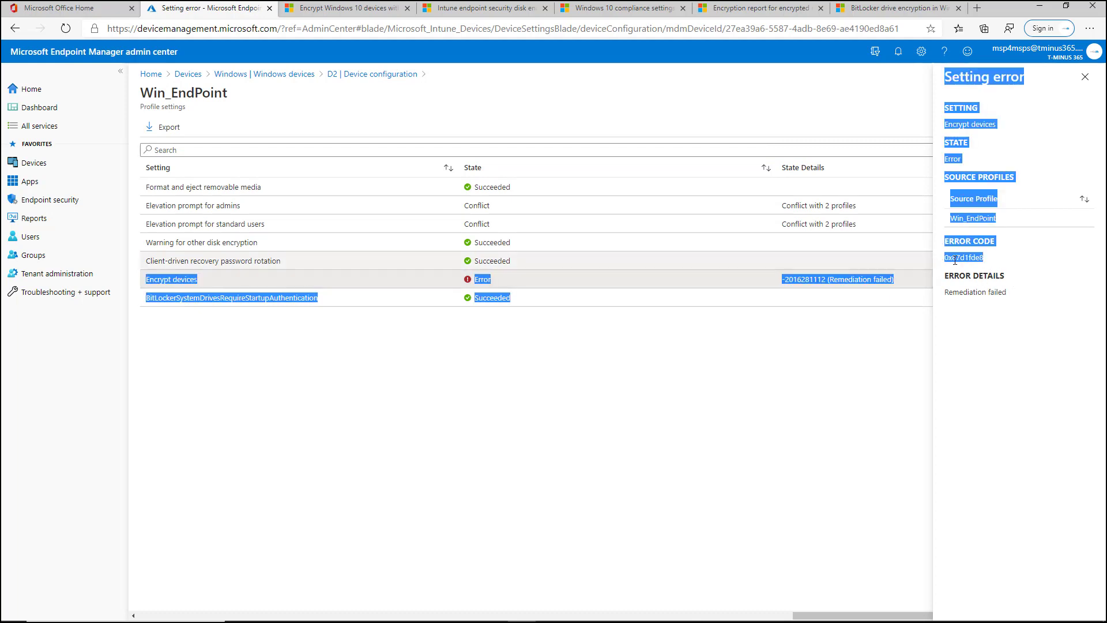
{"action": "left_click_drag", "start_coordinate": [956, 260], "coordinate": [947, 261]}
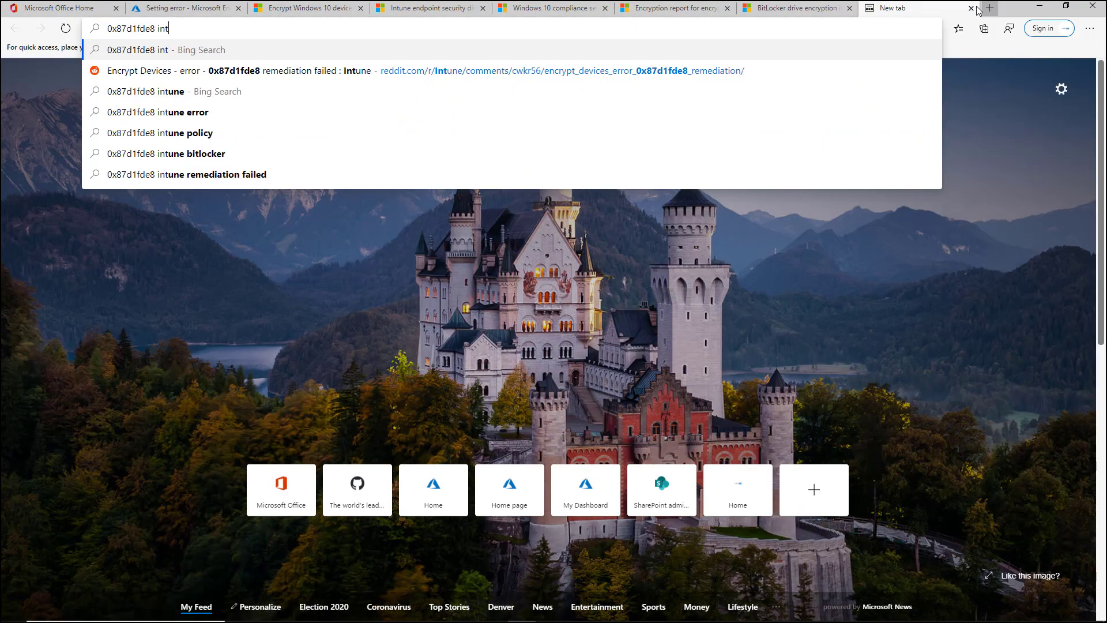
Search Bing for 0x87d1fde8 with intune and open the Intune error and status codes article
{"action": "key", "text": "Return"}
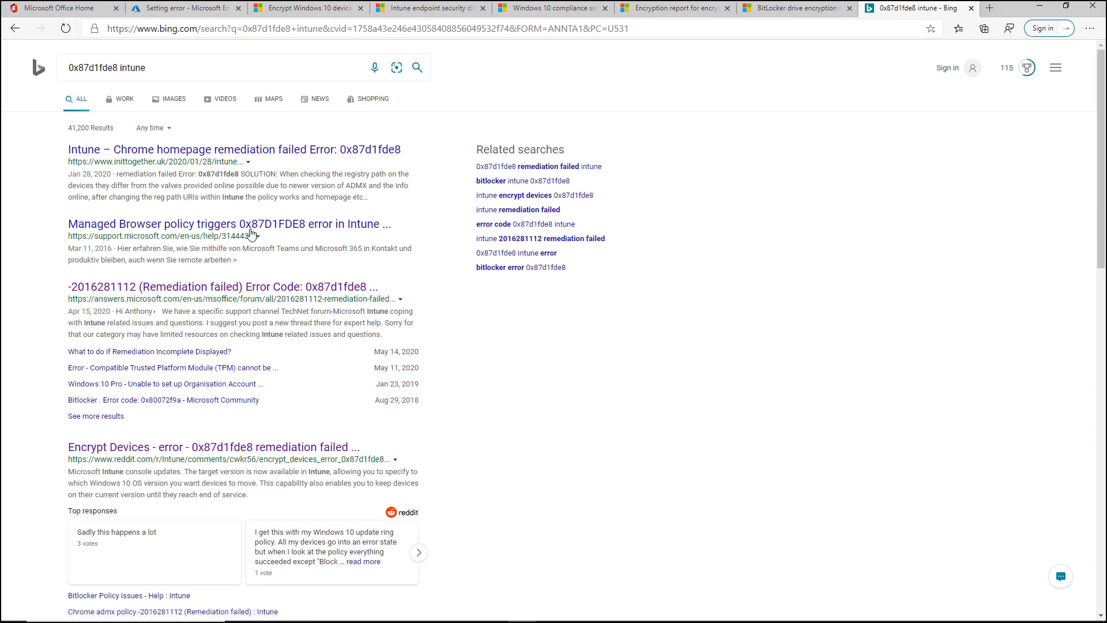
{"action": "scroll", "coordinate": [310, 271], "scroll_direction": "down", "scroll_amount": 1}
{"action": "scroll", "coordinate": [309, 271], "scroll_direction": "down", "scroll_amount": 10}
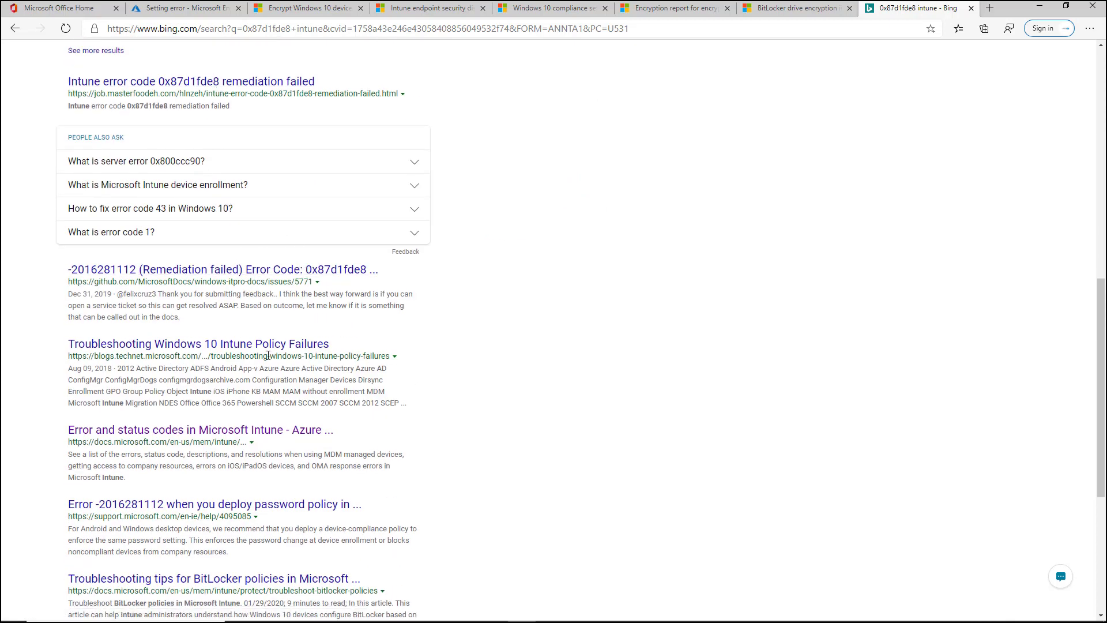
{"action": "scroll", "coordinate": [269, 356], "scroll_direction": "down", "scroll_amount": 5}
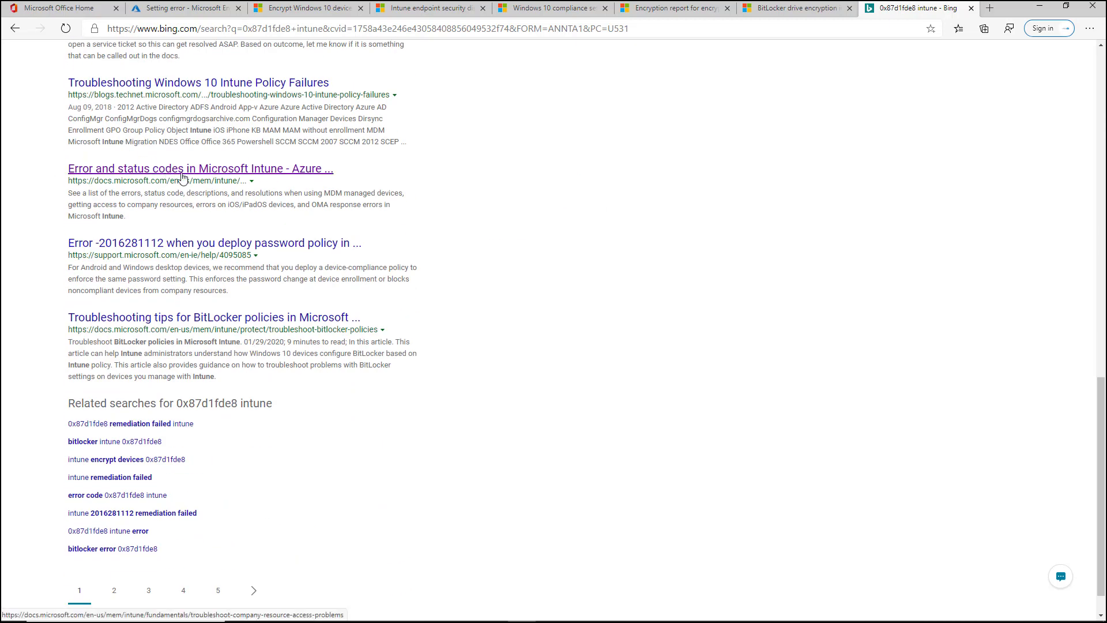
{"action": "left_click", "coordinate": [182, 172]}
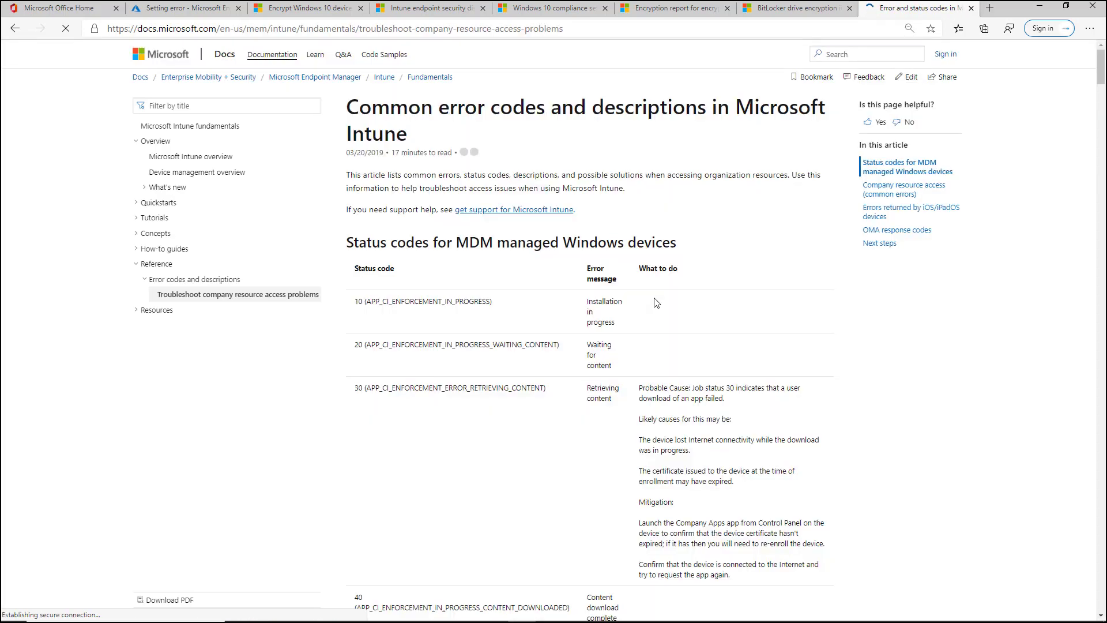
Find 0x87D1FDE8 in the article, confirming it means Remediation failed, then switch to Event Viewer
{"action": "key", "text": "ctrl+f"}
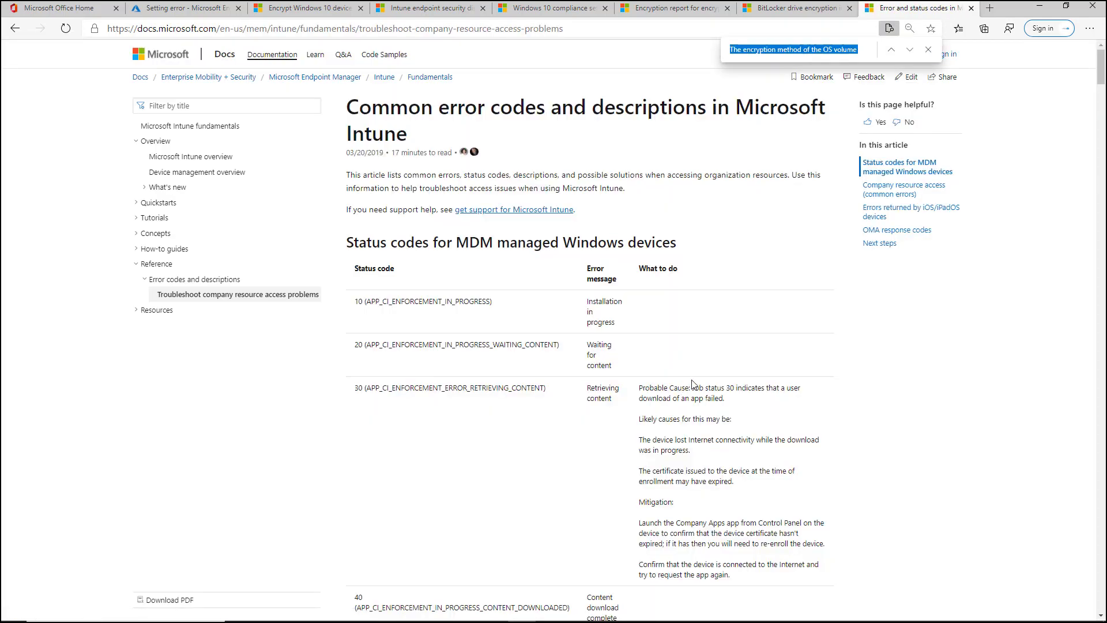
{"action": "type", "text": "0x87d1fde8"}
{"action": "triple_click", "coordinate": [602, 331]}
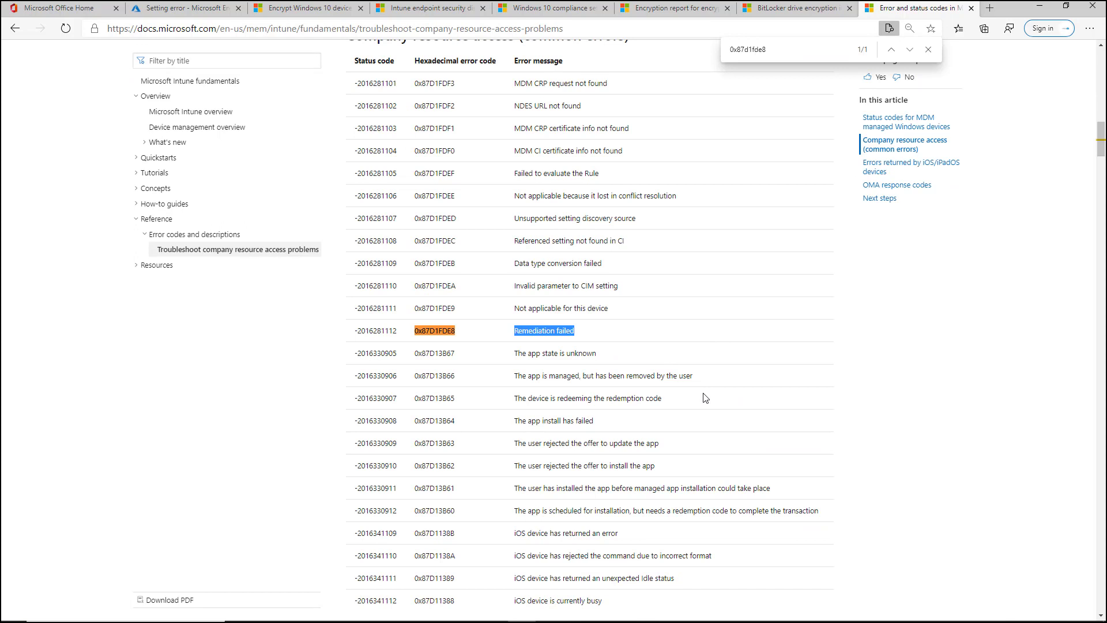
{"action": "left_click", "coordinate": [645, 336]}
{"action": "left_click", "coordinate": [928, 51]}
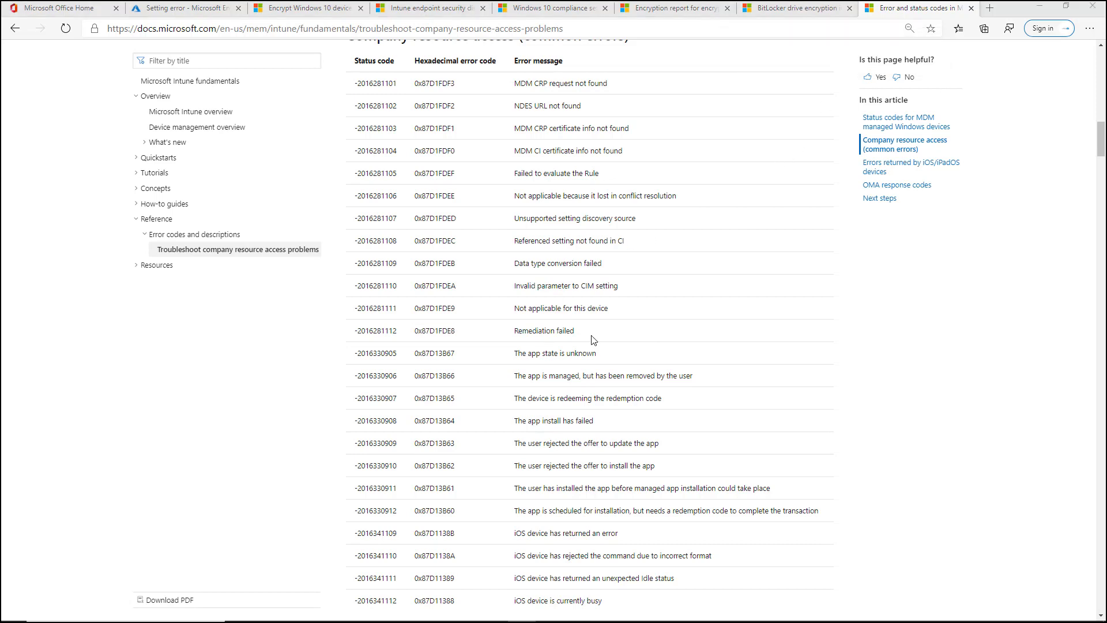
{"action": "key", "text": "alt+Tab"}
{"action": "key", "text": "alt+Tab"}
{"action": "key", "text": "alt+Tab"}
{"action": "key", "text": "alt+Tab"}
{"action": "key", "text": "alt+Tab"}
{"action": "key", "text": "alt+Tab"}
{"action": "key", "text": "alt+Tab"}
{"action": "key", "text": "alt+Tab"}
{"action": "key", "text": "alt+Tab"}
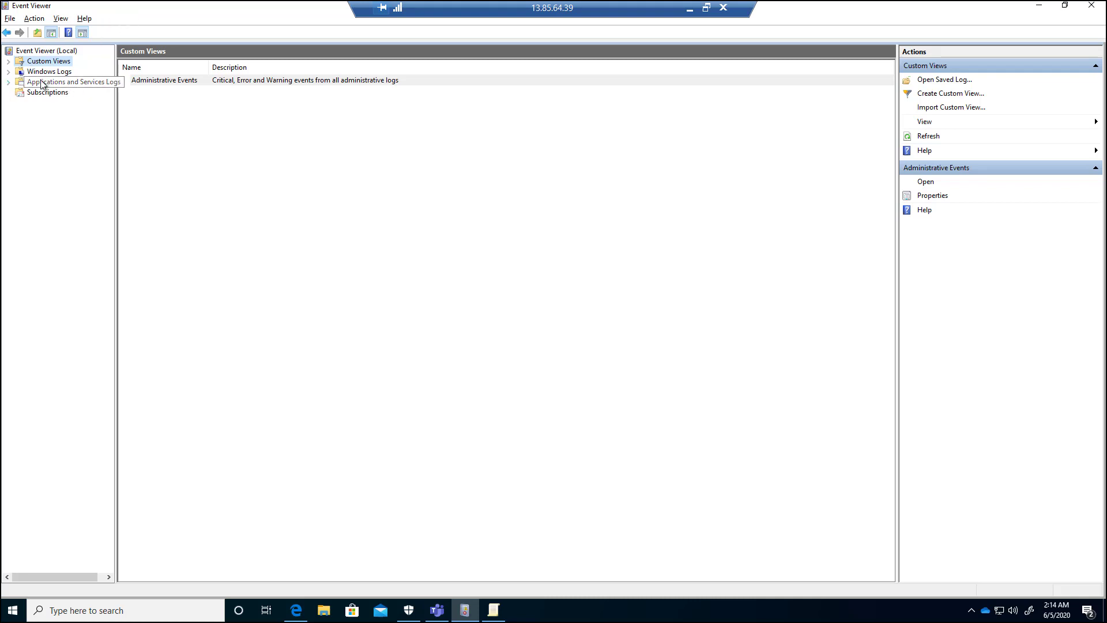
Open the BitLocker-API Management log under Applications and Services Logs > Microsoft > Windows
{"action": "left_click", "coordinate": [9, 82]}
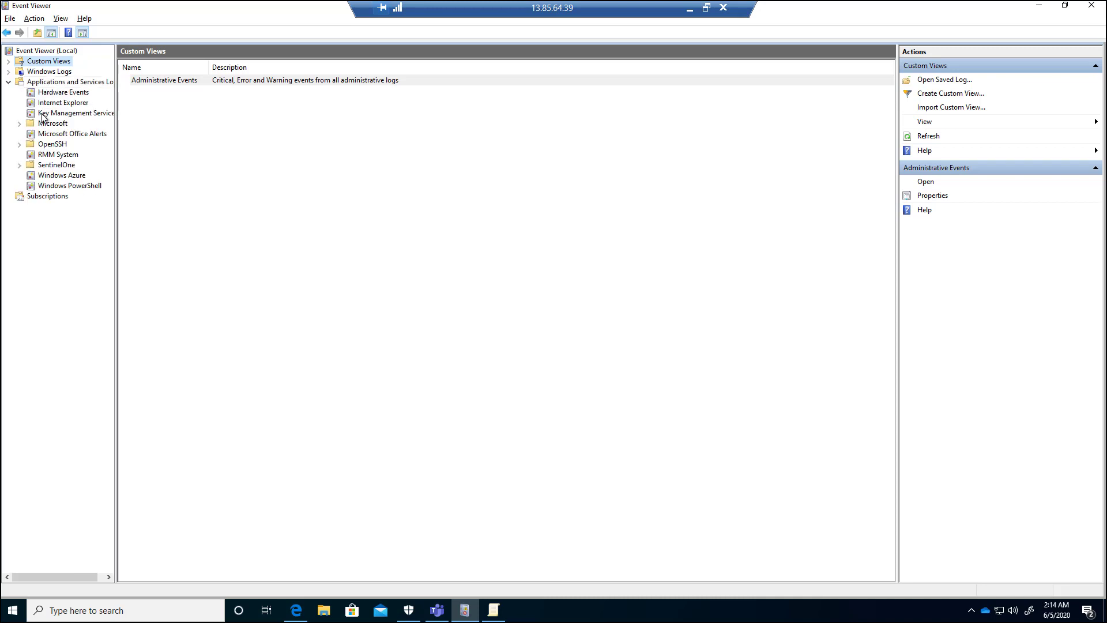
{"action": "left_click", "coordinate": [19, 124]}
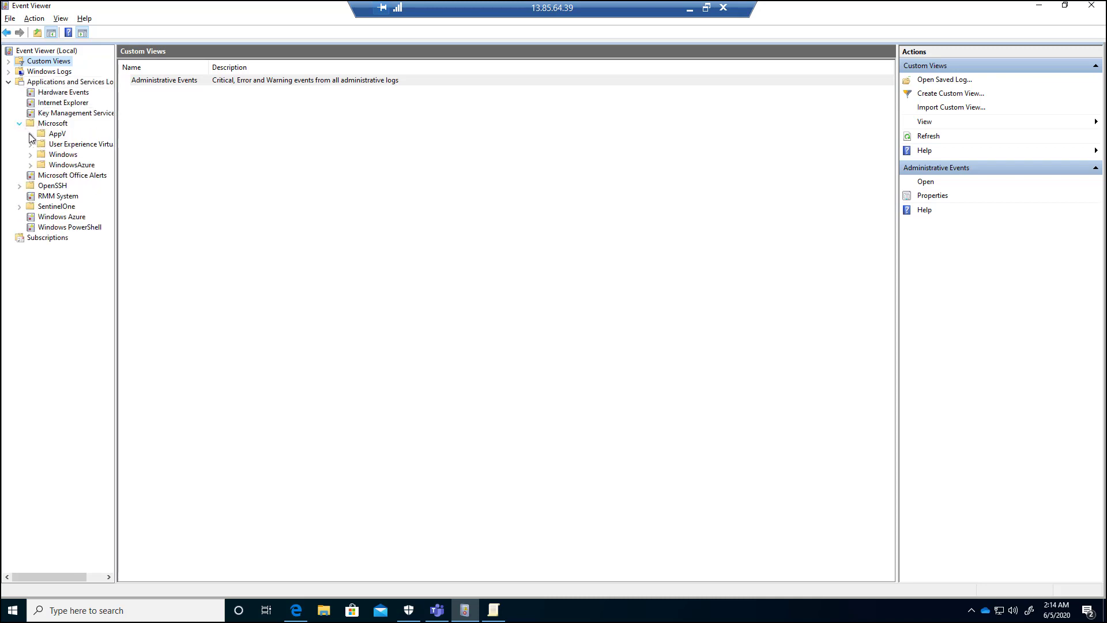
{"action": "left_click", "coordinate": [34, 155]}
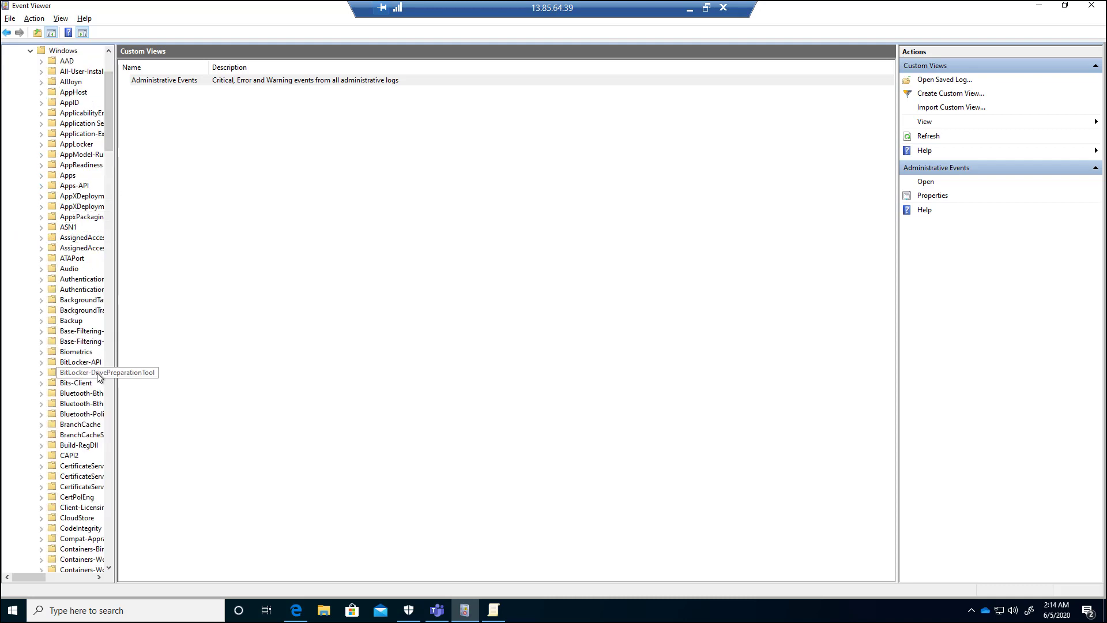
{"action": "left_click", "coordinate": [87, 363]}
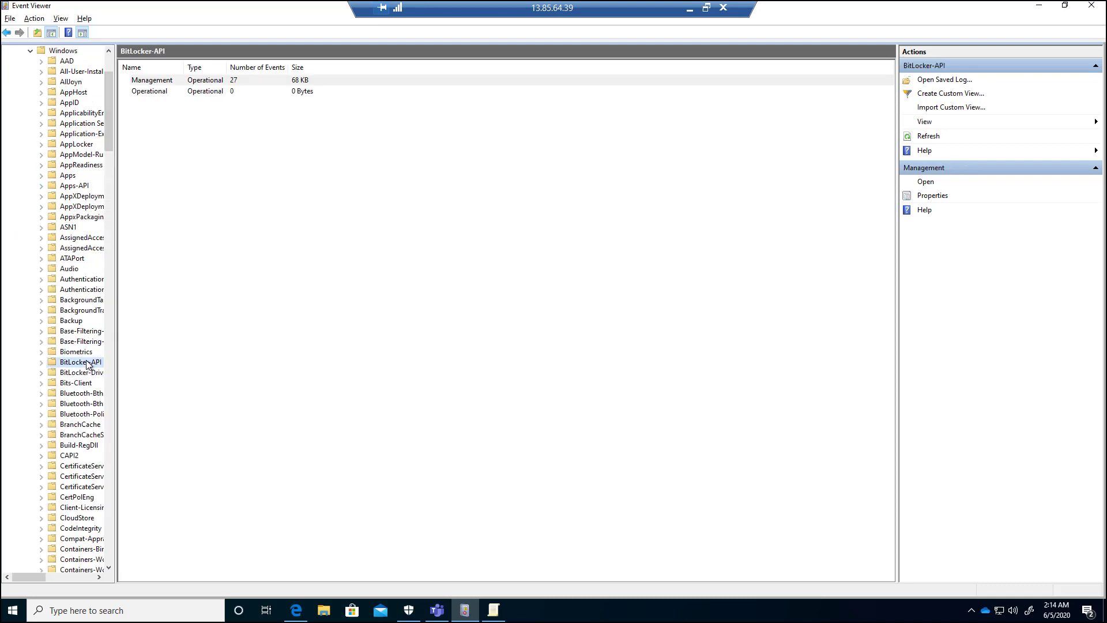
{"action": "left_click", "coordinate": [158, 81]}
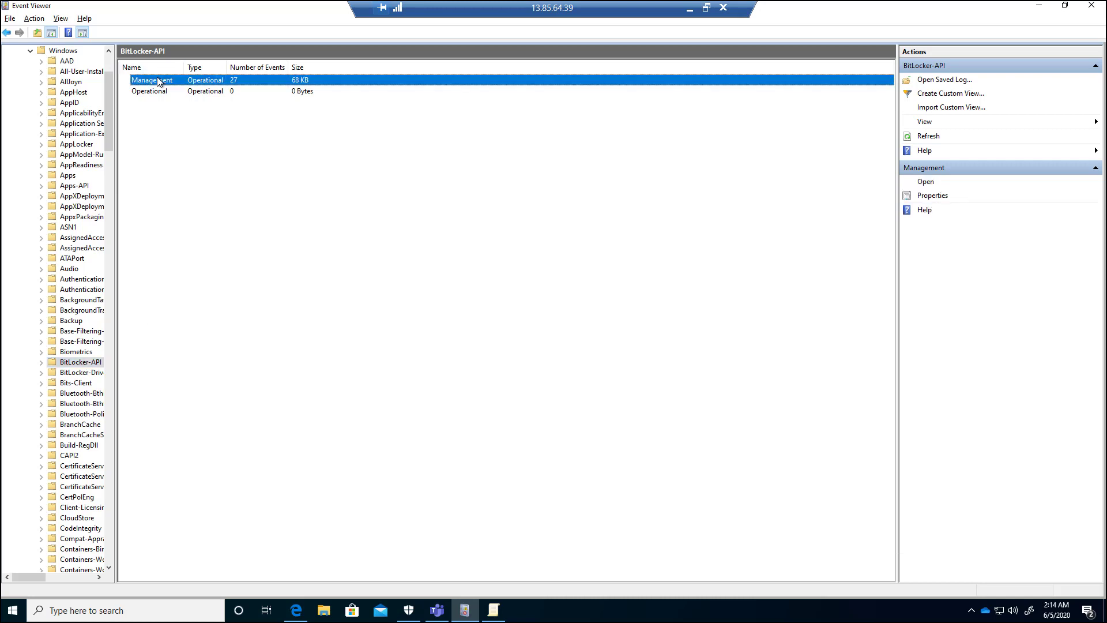
{"action": "double_click", "coordinate": [158, 80]}
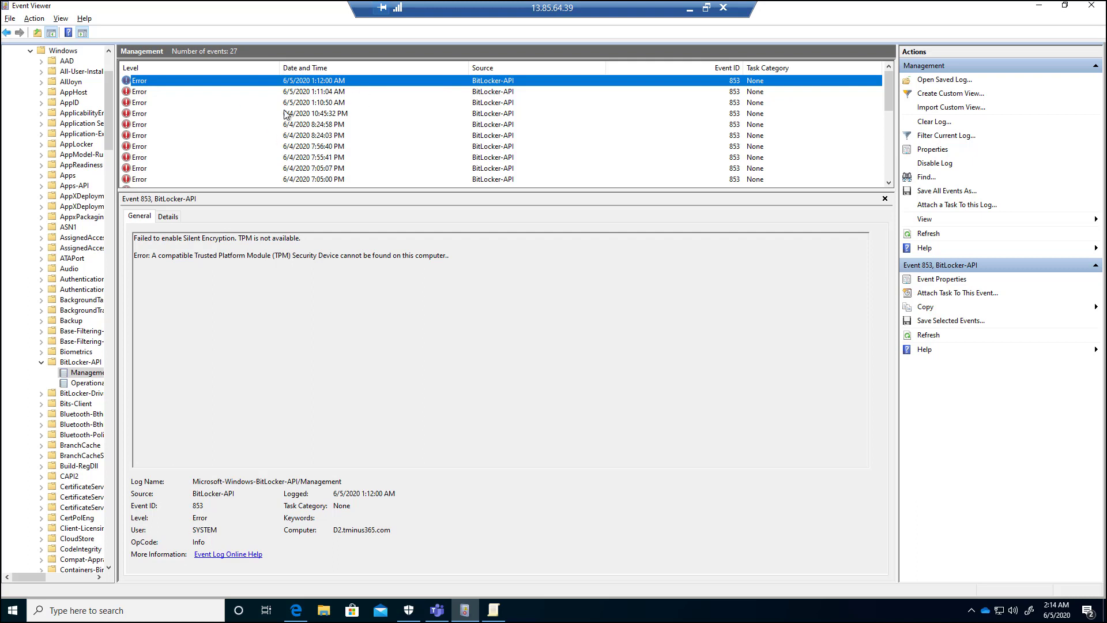
Highlight event 853's description stating silent encryption failed because no TPM is available
{"action": "left_click_drag", "start_coordinate": [181, 240], "coordinate": [302, 239]}
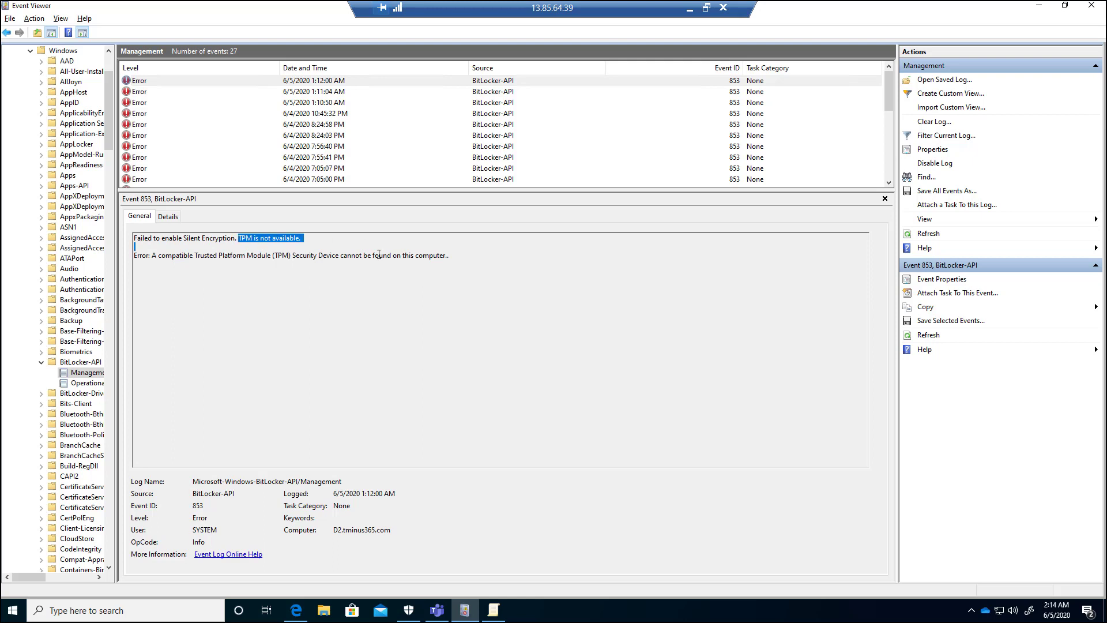
{"action": "left_click", "coordinate": [420, 306]}
{"action": "left_click_drag", "start_coordinate": [158, 256], "coordinate": [448, 291]}
{"action": "left_click", "coordinate": [486, 293]}
{"action": "key", "text": "ctrl+a"}
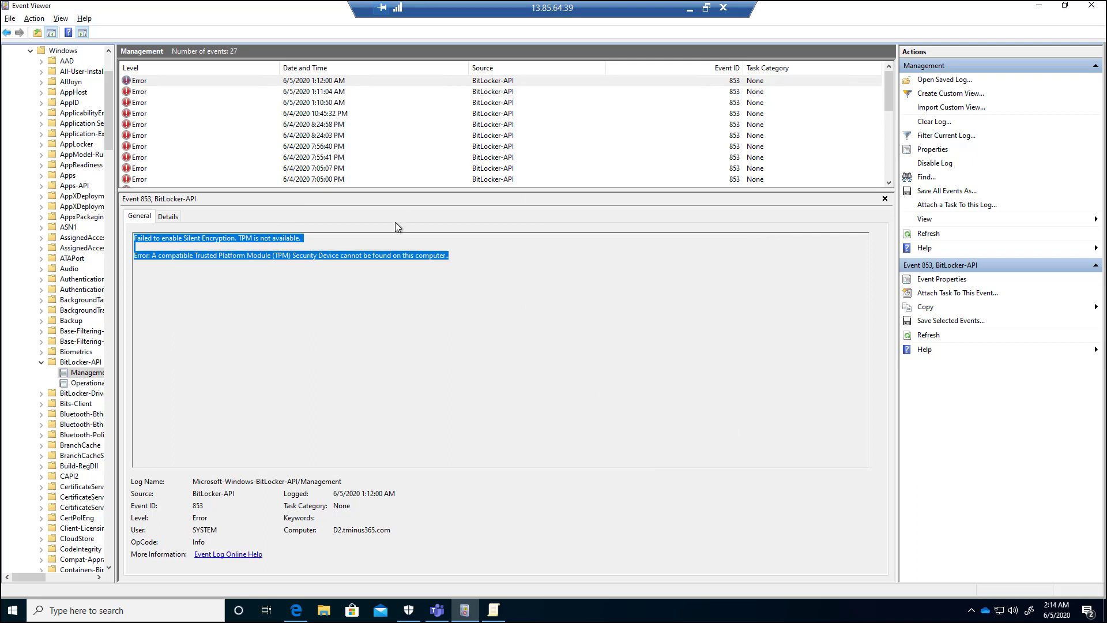
{"action": "triple_click", "coordinate": [450, 296]}
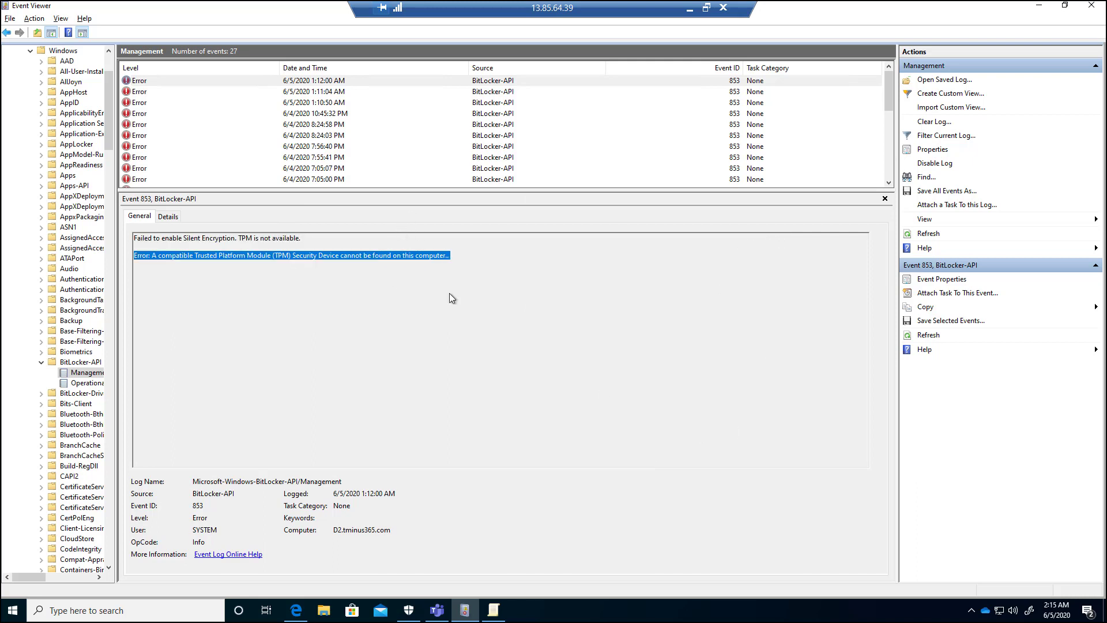
Return to the browser and open Devices > Monitor > Encryption report
{"action": "left_click", "coordinate": [689, 8]}
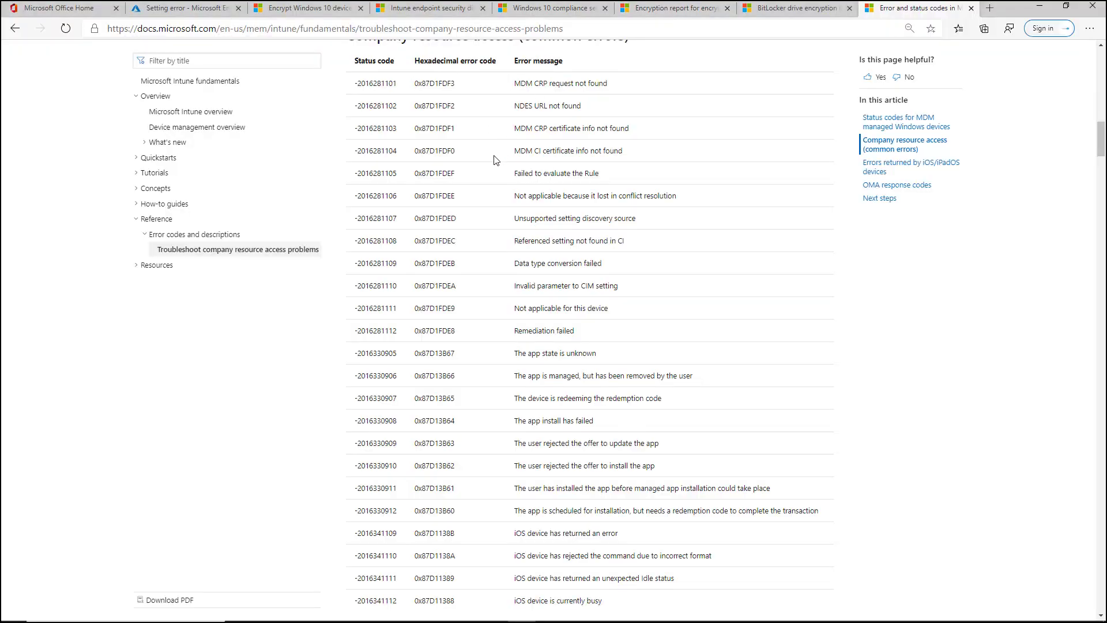
{"action": "key", "text": "ctrl+2"}
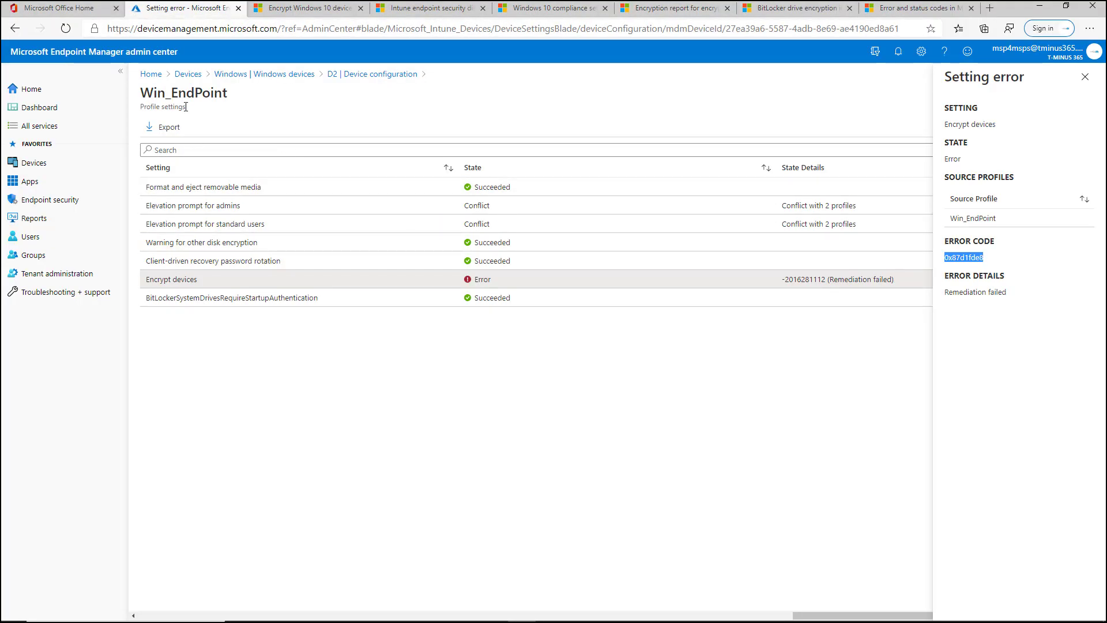
{"action": "left_click", "coordinate": [58, 165]}
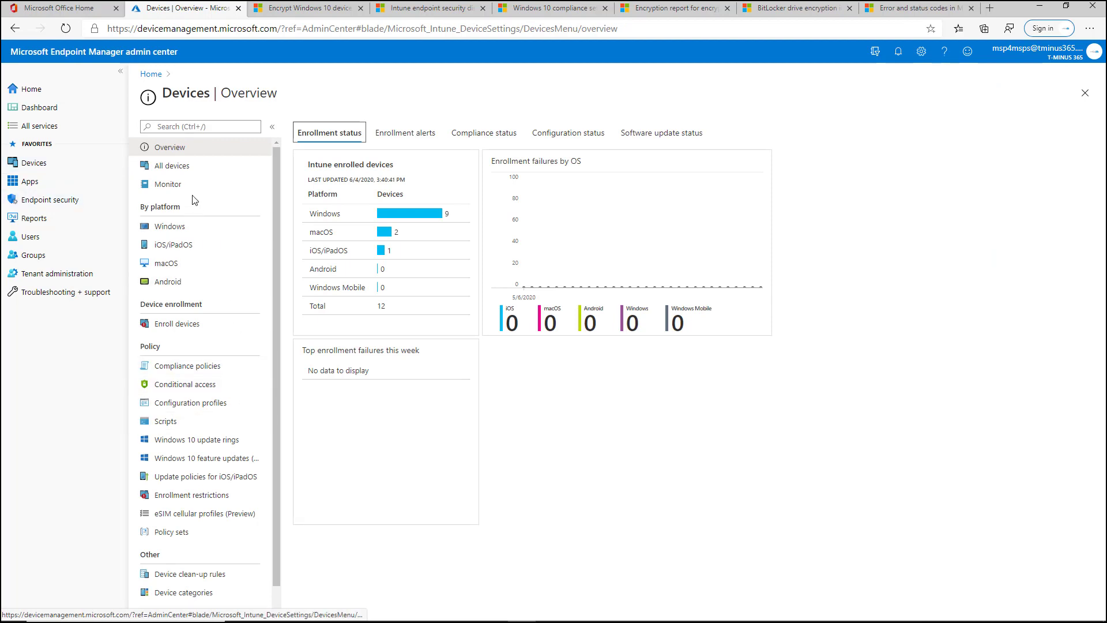
{"action": "left_click", "coordinate": [207, 184]}
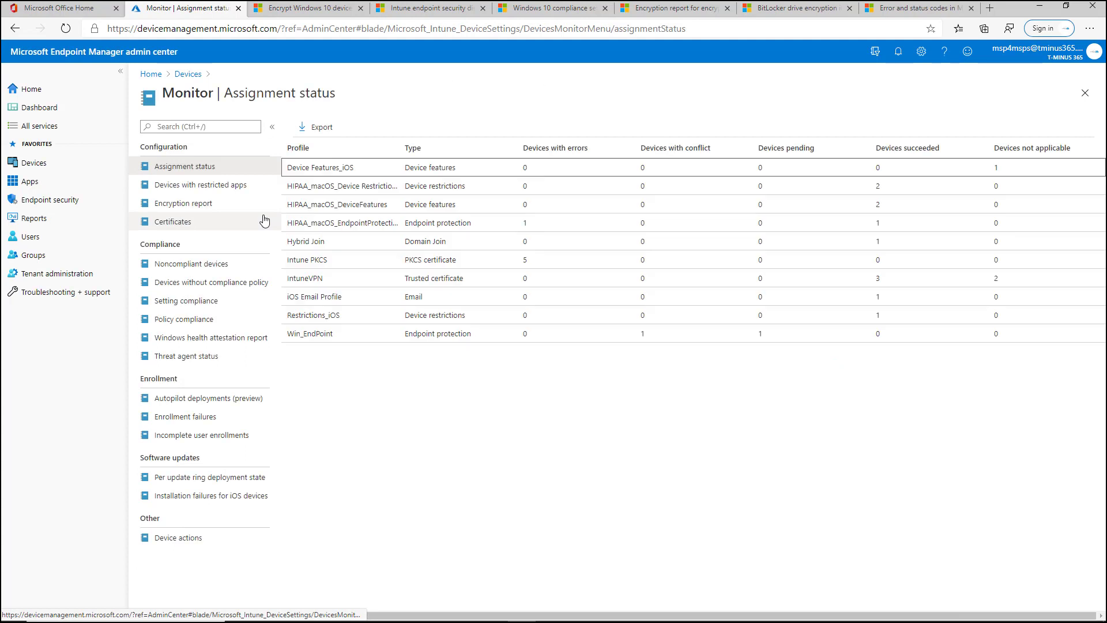
{"action": "left_click", "coordinate": [231, 206]}
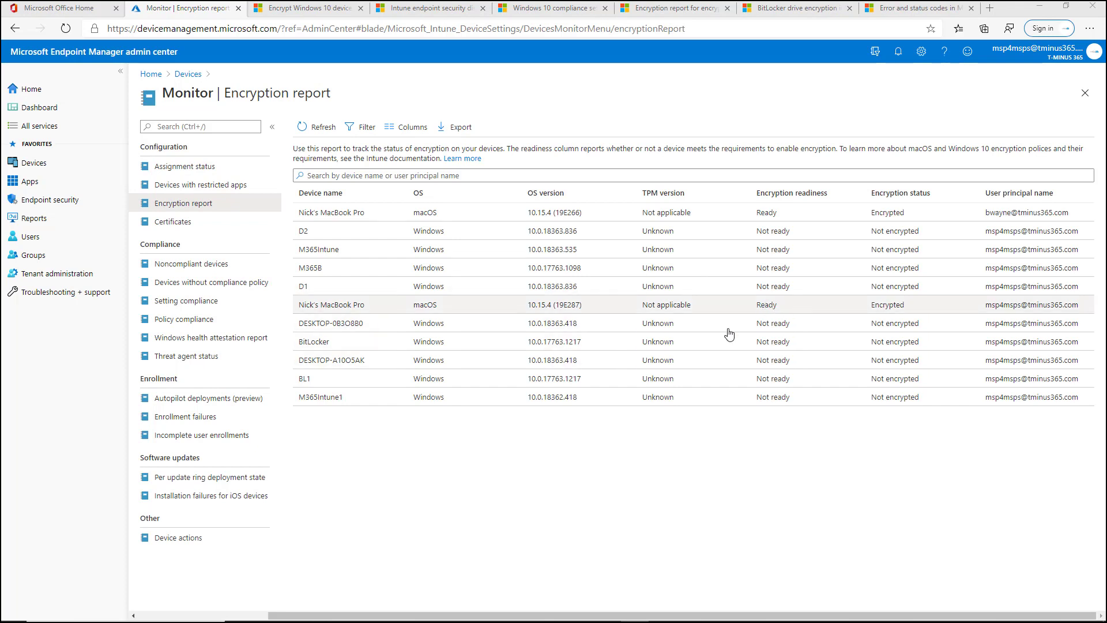
{"action": "left_click", "coordinate": [378, 389]}
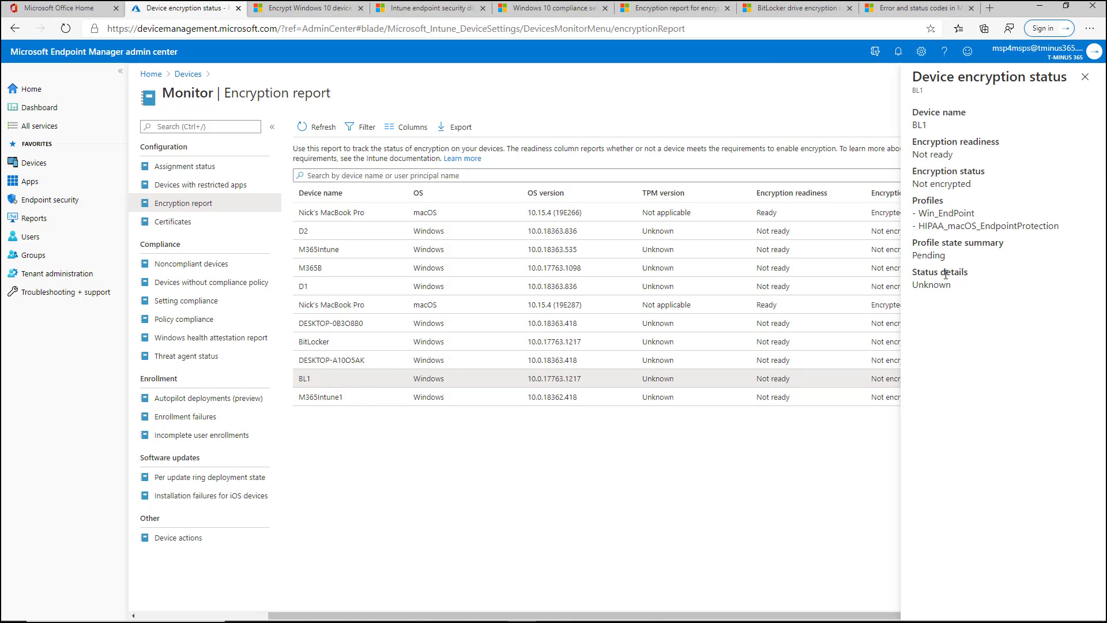
{"action": "left_click_drag", "start_coordinate": [910, 286], "coordinate": [995, 291]}
{"action": "double_click", "coordinate": [928, 286]}
{"action": "left_click", "coordinate": [1085, 77]}
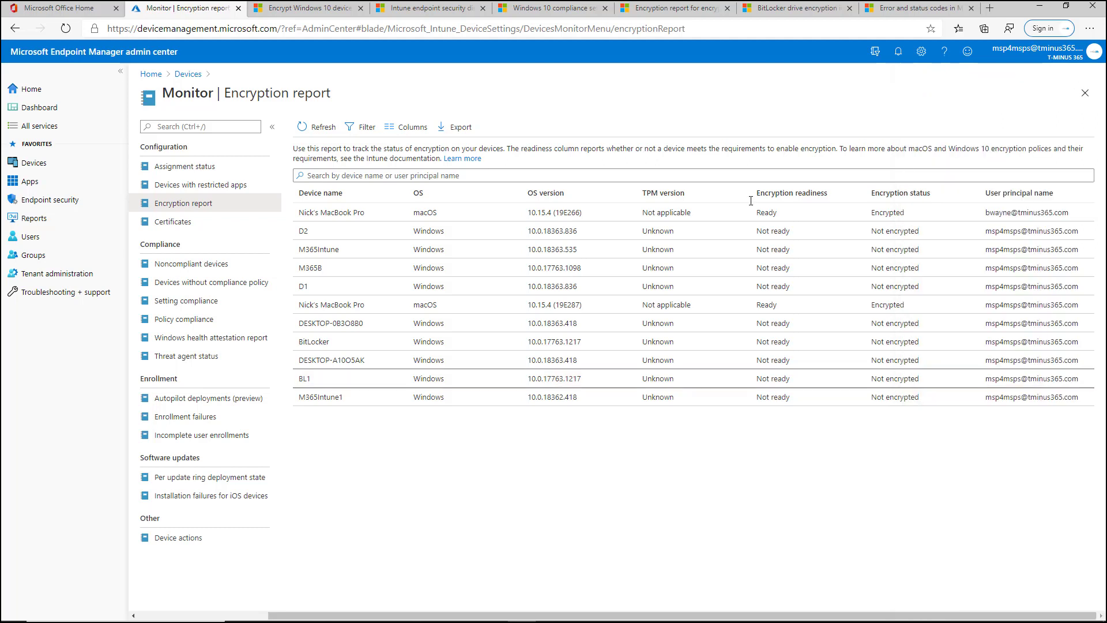
{"action": "left_click", "coordinate": [334, 232]}
{"action": "left_click_drag", "start_coordinate": [875, 279], "coordinate": [987, 309]}
{"action": "left_click", "coordinate": [908, 290]}
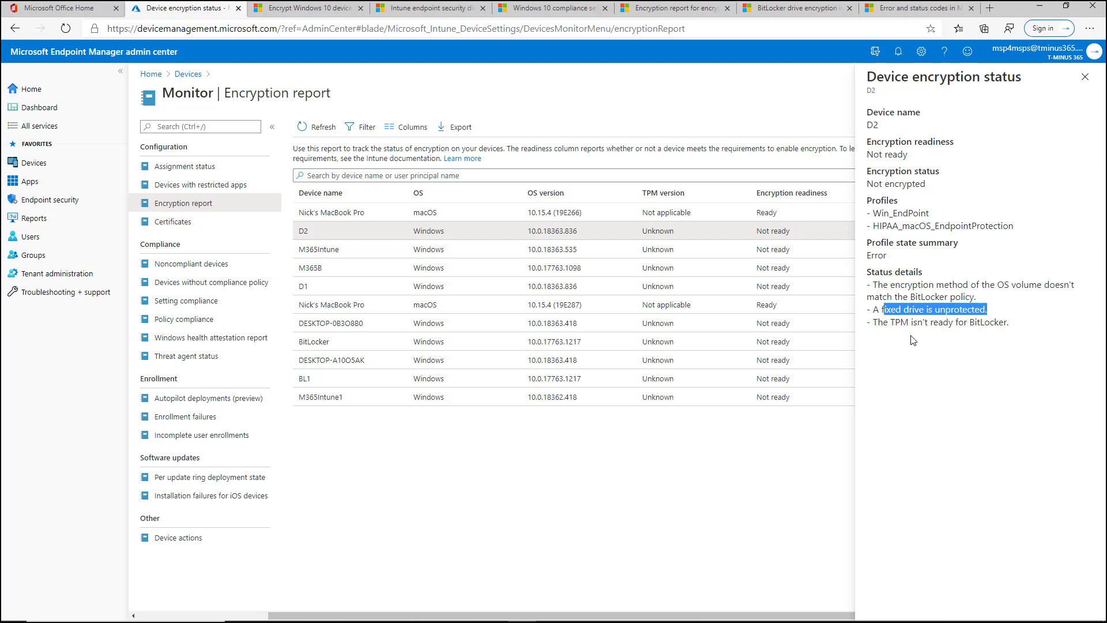
{"action": "left_click_drag", "start_coordinate": [906, 324], "coordinate": [1052, 350]}
{"action": "left_click", "coordinate": [1045, 355]}
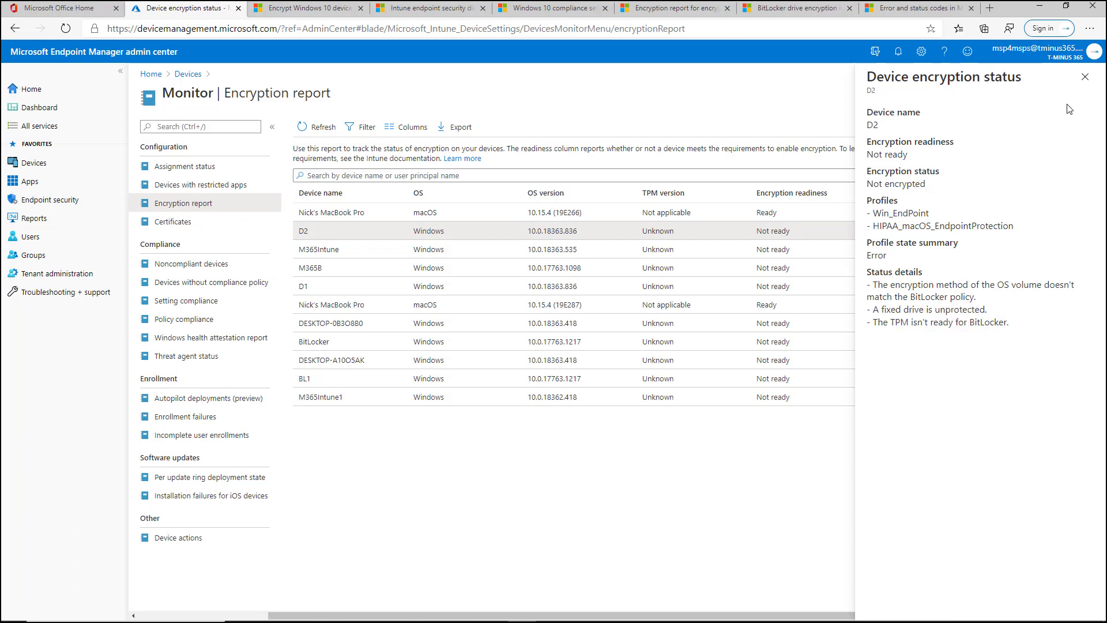
{"action": "left_click", "coordinate": [1086, 77]}
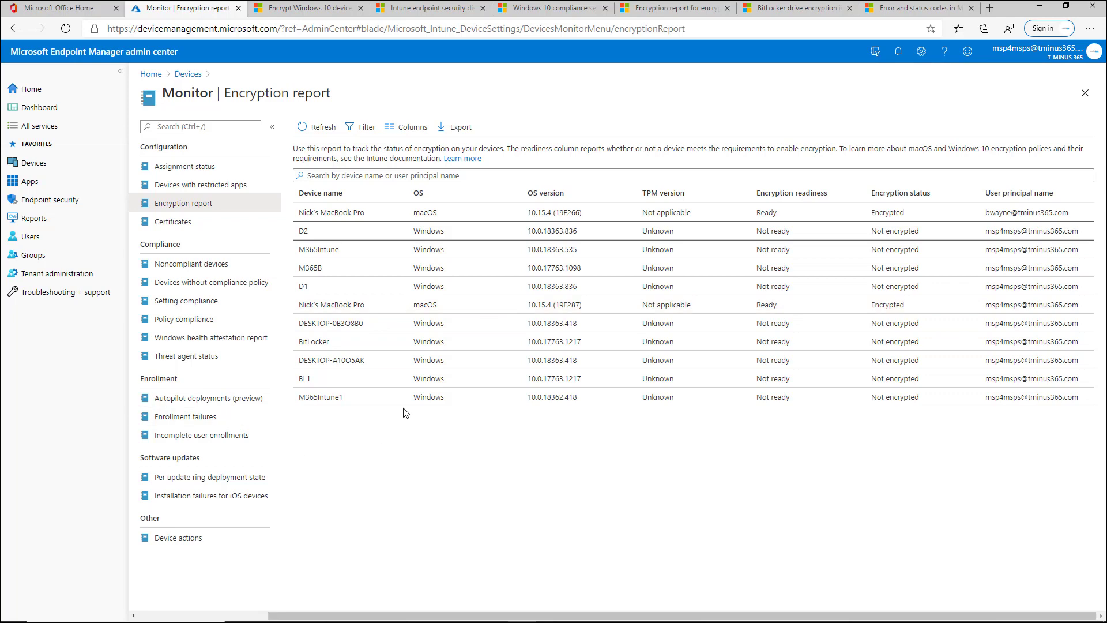
{"action": "key", "text": "alt+Tab"}
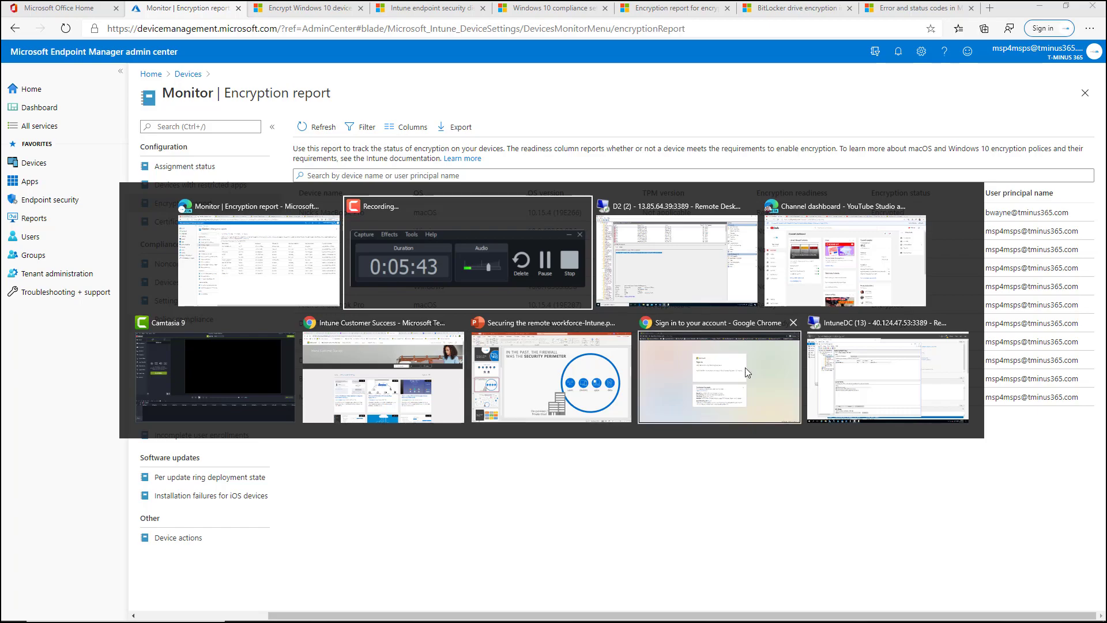
On the IntuneDC session, edit the Default Domain Policy and open Windows Components > BitLocker Drive Encryption
{"action": "left_click", "coordinate": [881, 360]}
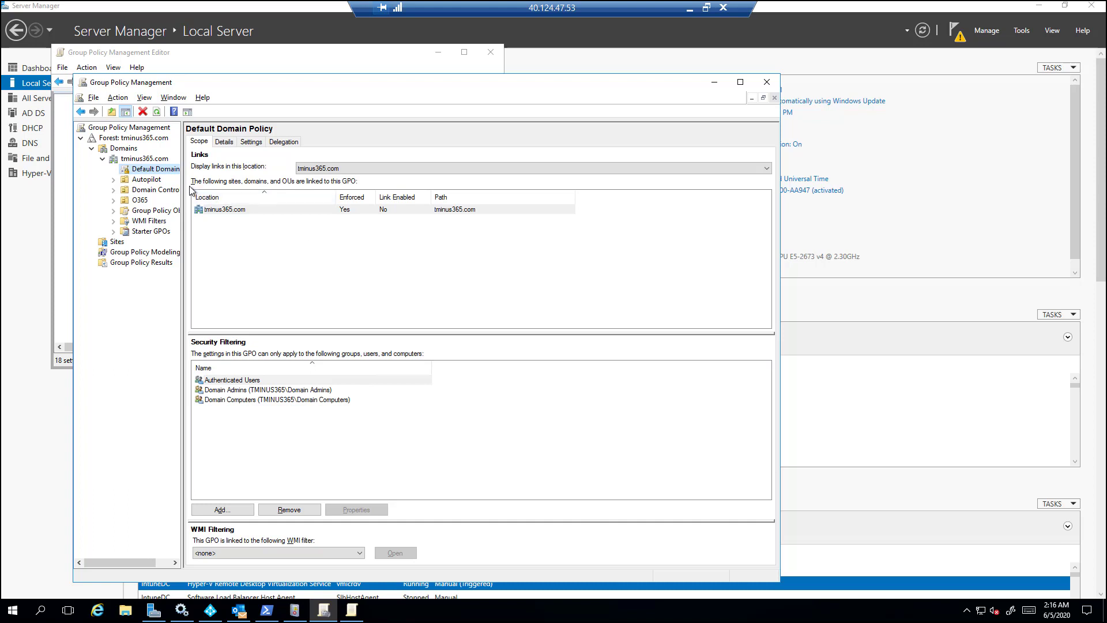
{"action": "right_click", "coordinate": [163, 173]}
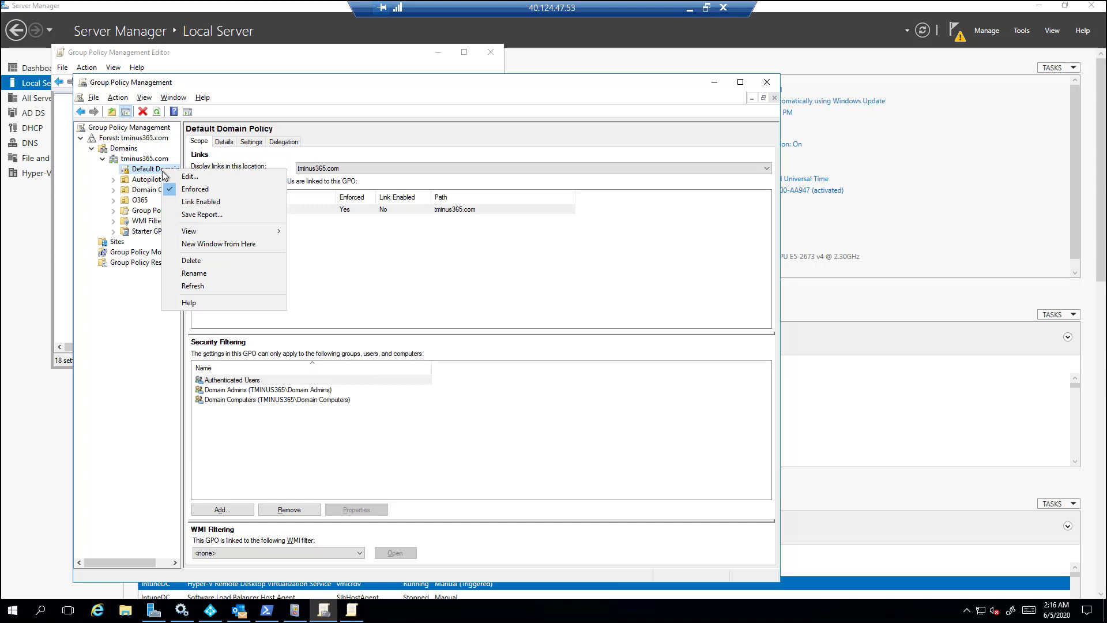
{"action": "left_click", "coordinate": [189, 176]}
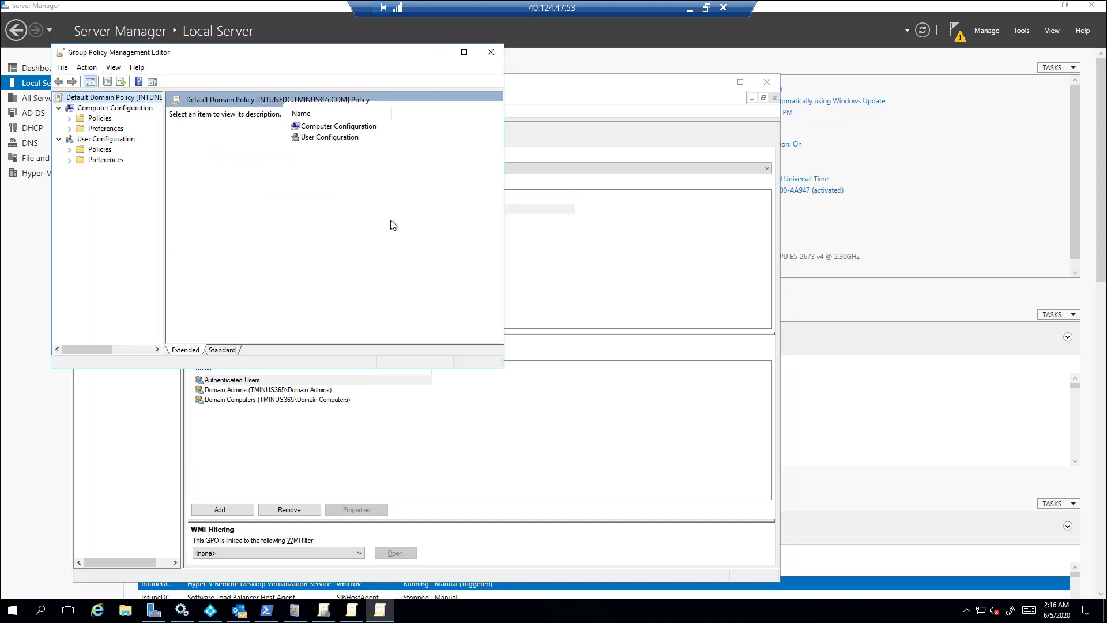
{"action": "left_click", "coordinate": [71, 118]}
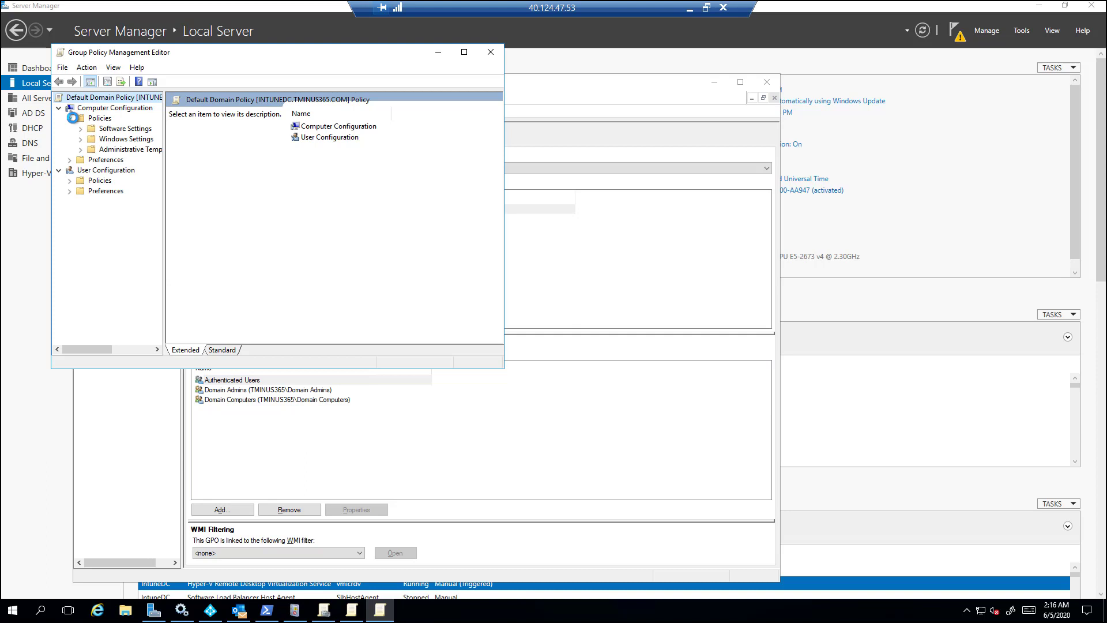
{"action": "left_click", "coordinate": [80, 150]}
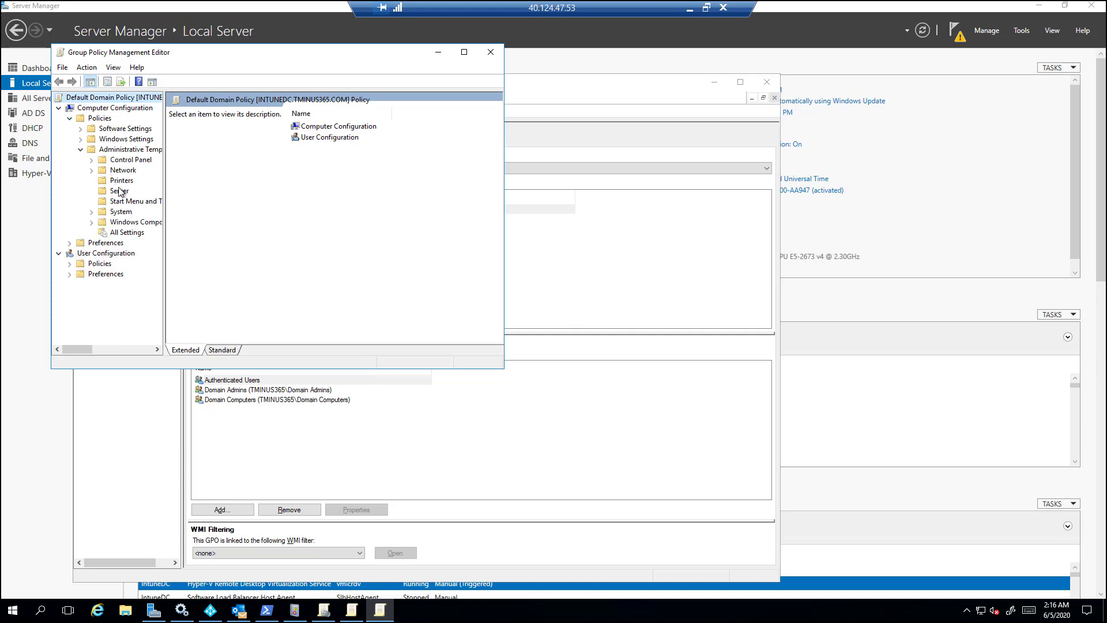
{"action": "left_click", "coordinate": [137, 223]}
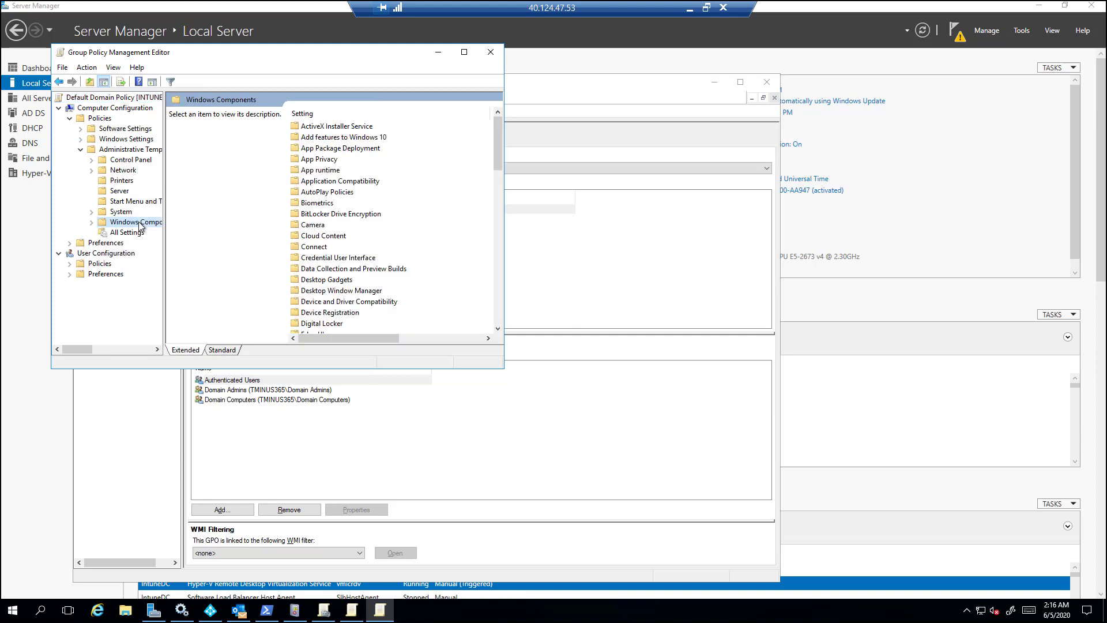
{"action": "double_click", "coordinate": [324, 214]}
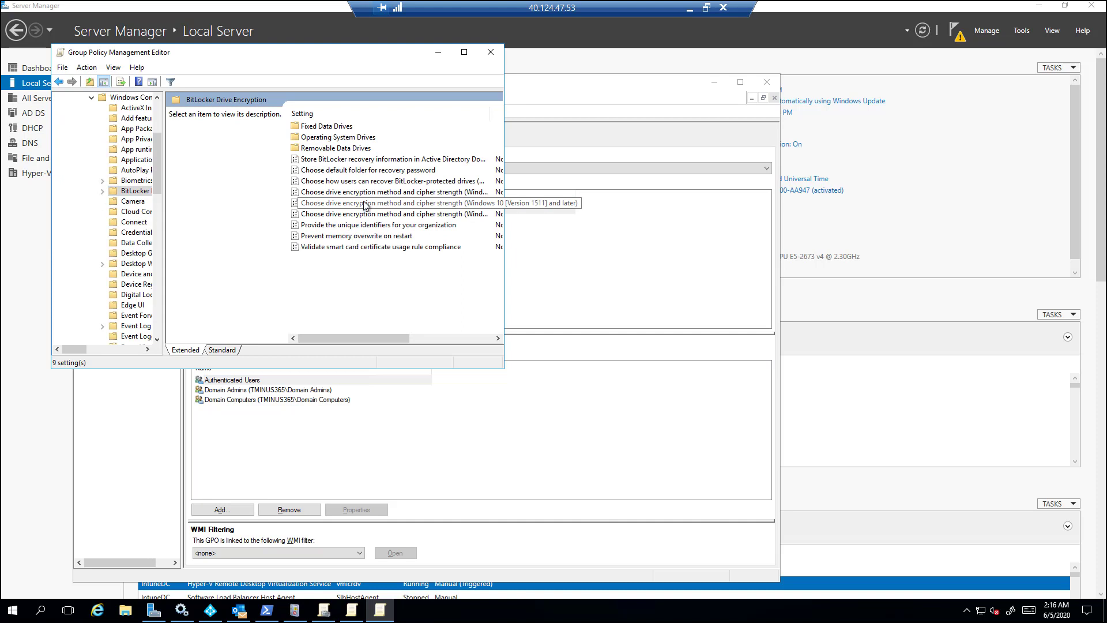
Open Operating System Drives and review the Require additional authentication at startup policy, then close it
{"action": "double_click", "coordinate": [349, 137]}
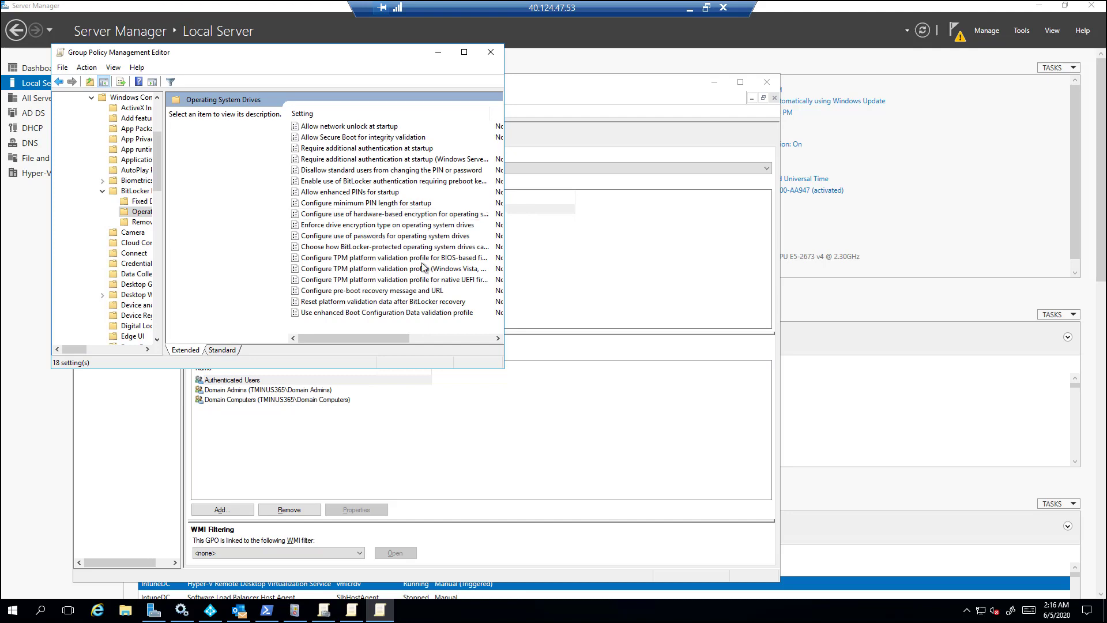
{"action": "double_click", "coordinate": [403, 149]}
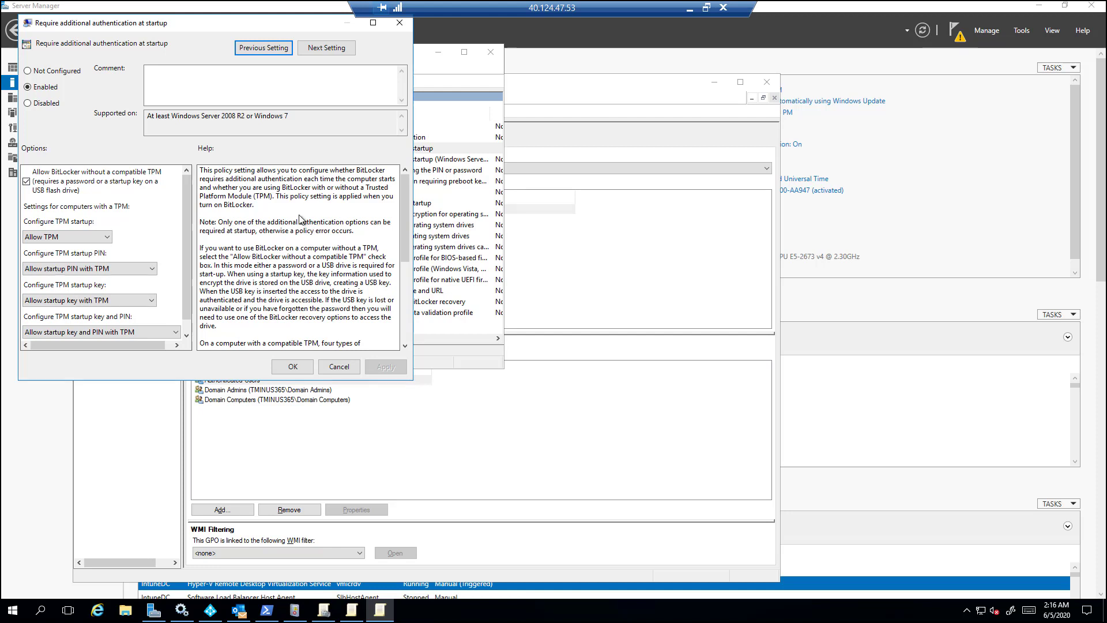
{"action": "left_click_drag", "start_coordinate": [258, 34], "coordinate": [490, 126]}
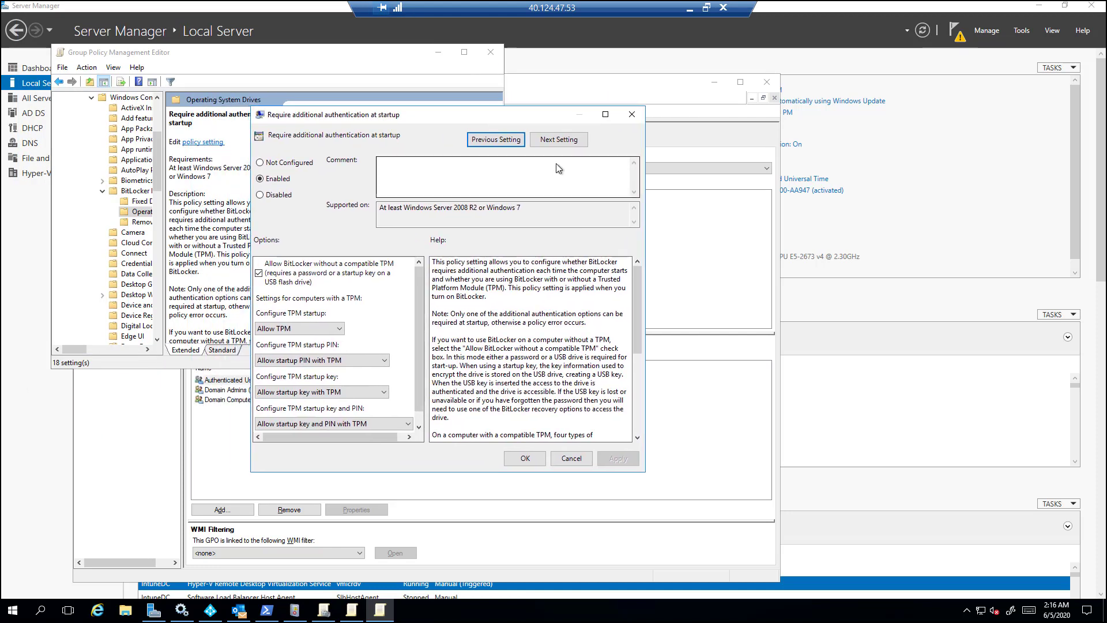
{"action": "left_click", "coordinate": [632, 114]}
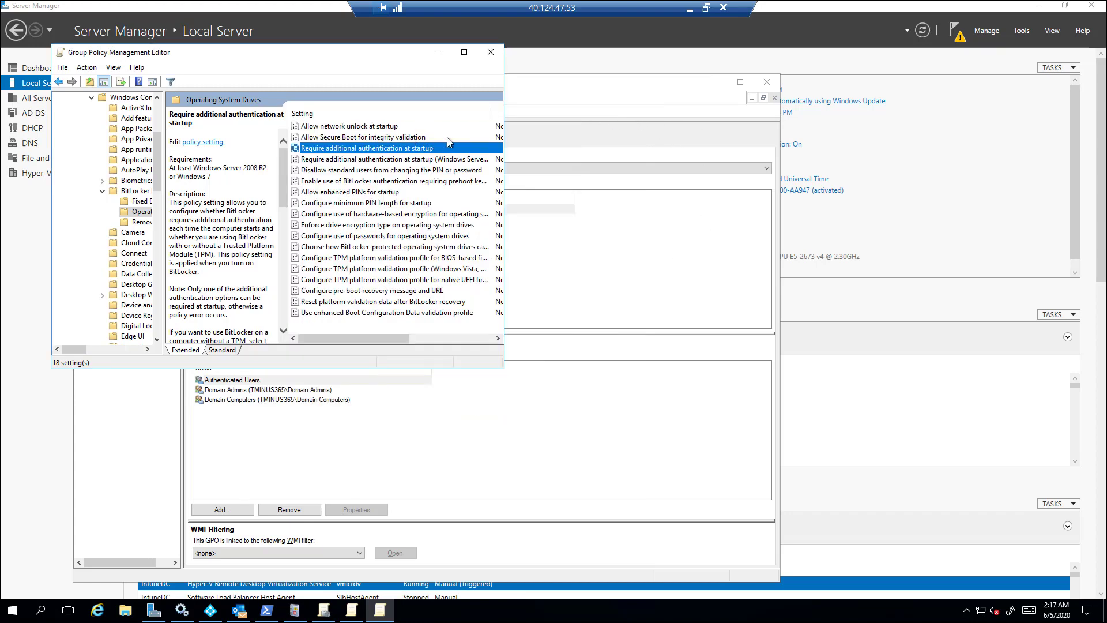
Minimize the Remote Desktop session to bring the Encryption report back on screen
{"action": "left_click", "coordinate": [689, 9]}
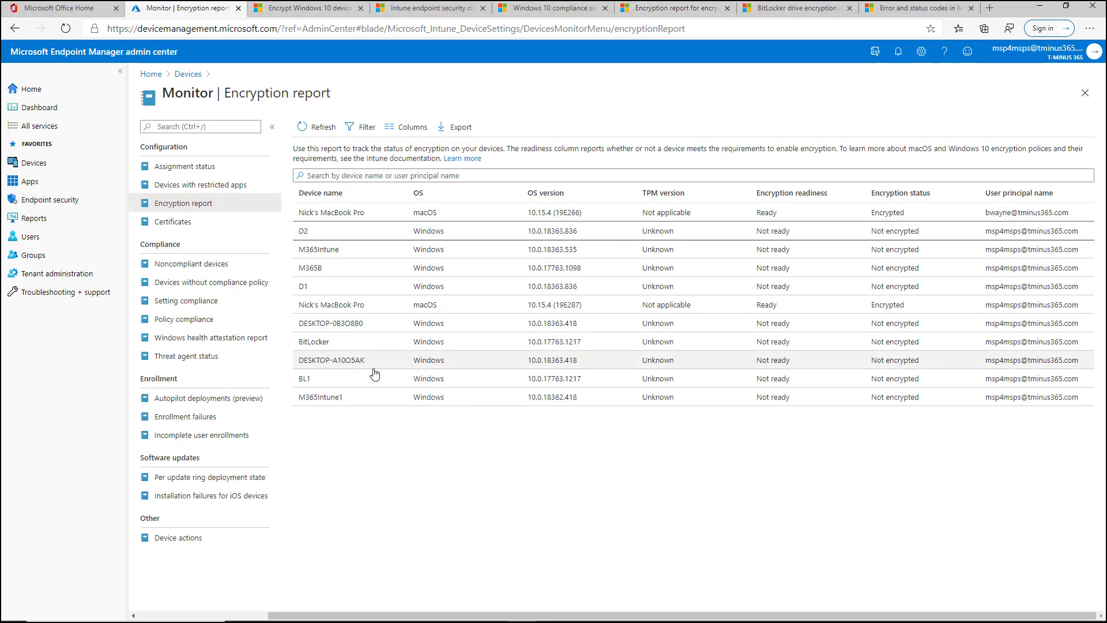